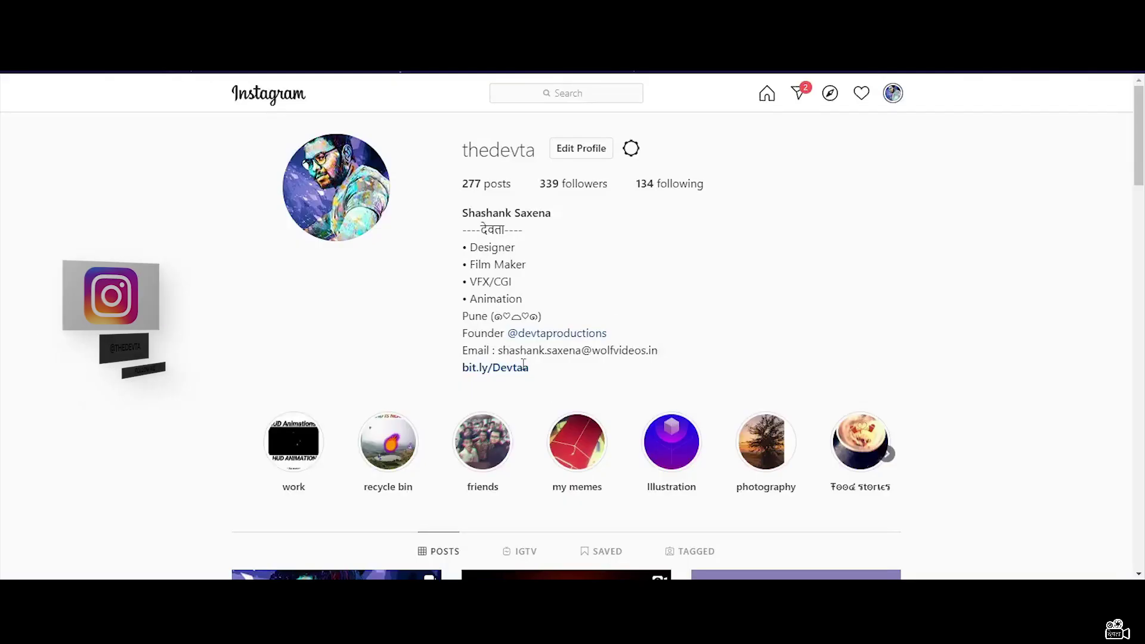
Open the sunset video post from the profile's posts grid and play it.
scroll(522, 364, down, 5)
click(555, 396)
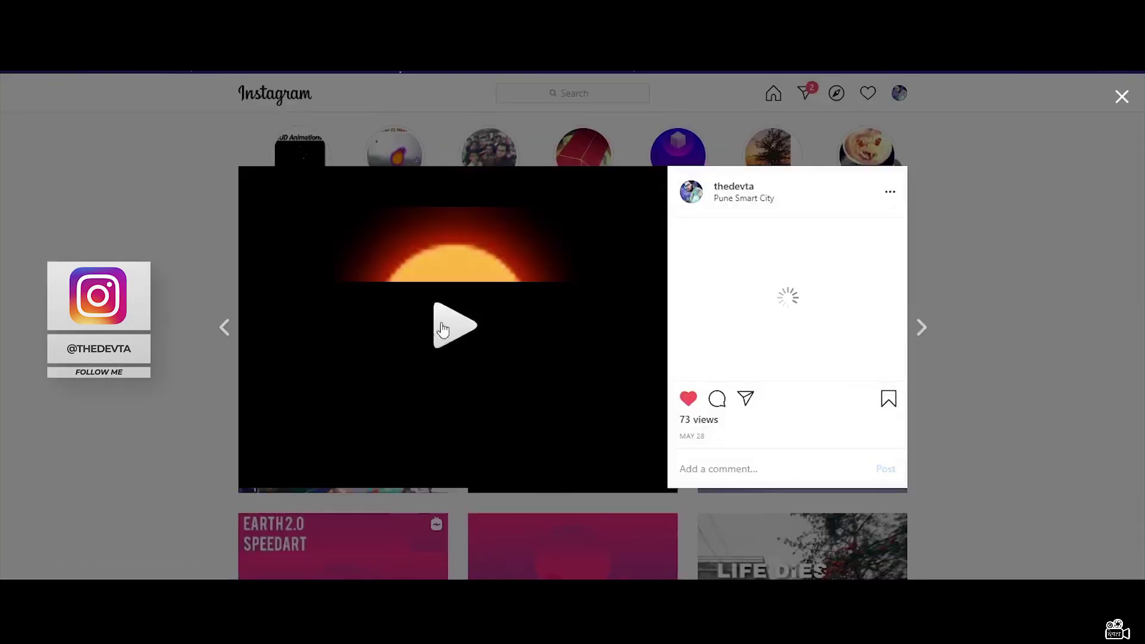
click(450, 324)
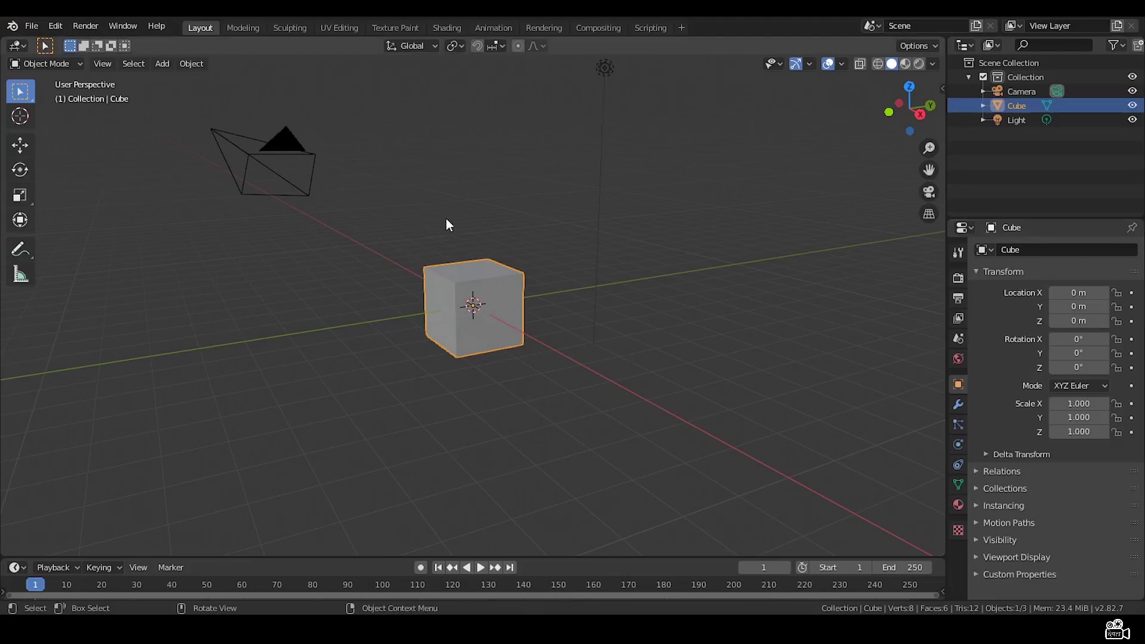
Delete the default objects and add a plane scaled to about 3.956.
middle_drag(431, 317, 558, 314)
key(Delete)
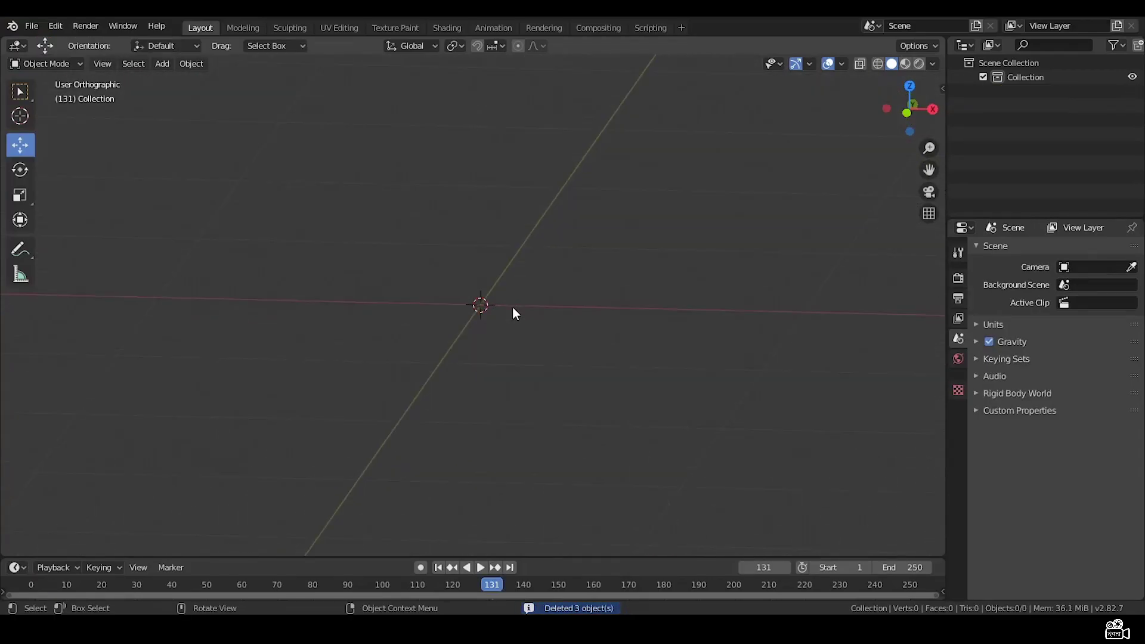
key(shift+a)
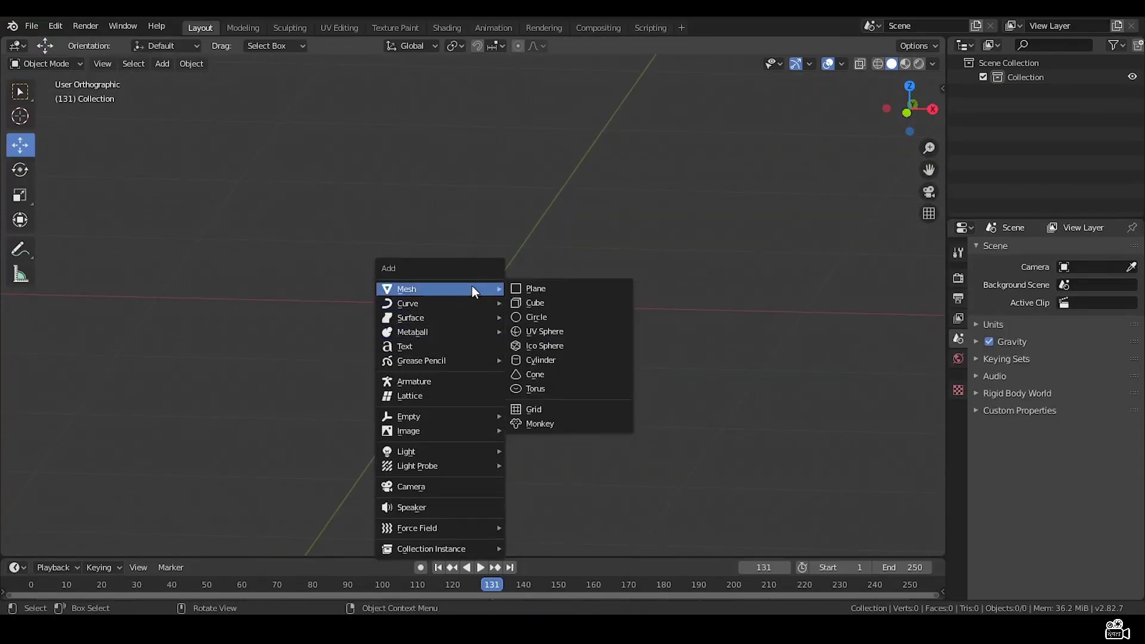
click(536, 289)
key(s)
click(657, 246)
middle_drag(658, 251, 666, 273)
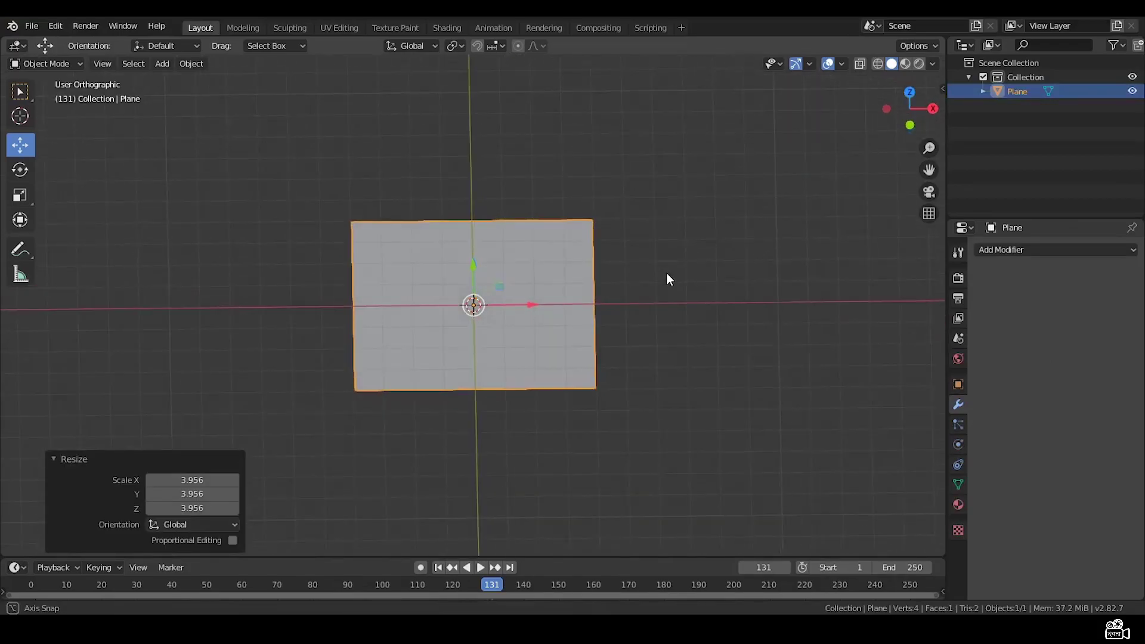
scroll(492, 317, up, 3)
Add an Ocean modifier to the plane.
click(569, 358)
click(1011, 250)
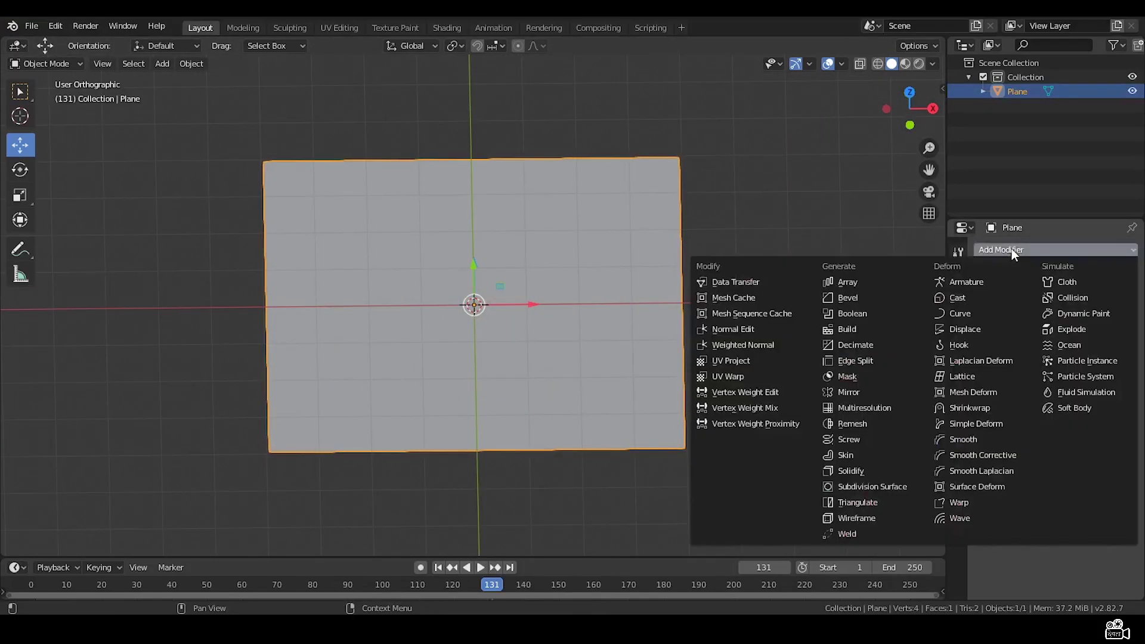
click(1071, 346)
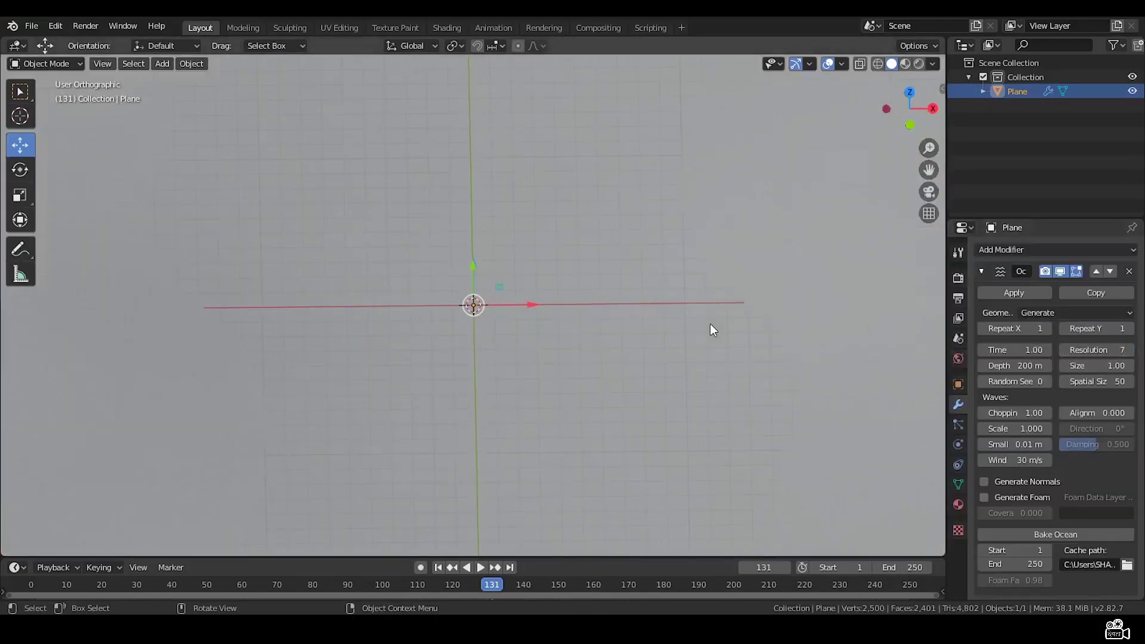
scroll(685, 318, down, 8)
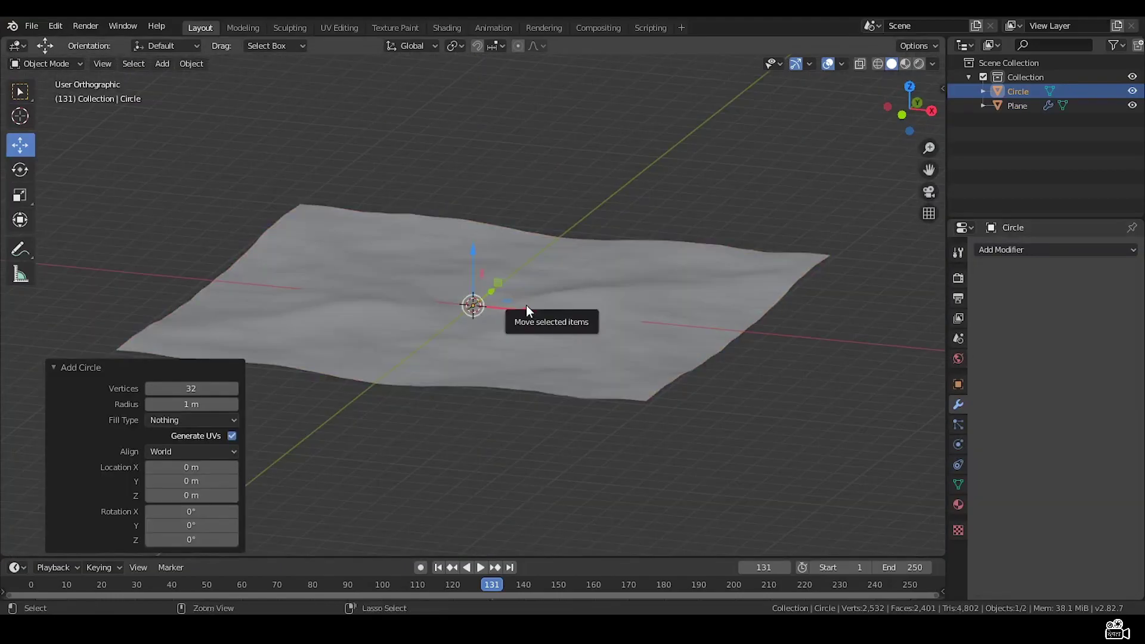
Undo the stray circle and add an ico sphere to the scene.
key(ctrl+z)
key(shift+a)
mouse_move(526, 305)
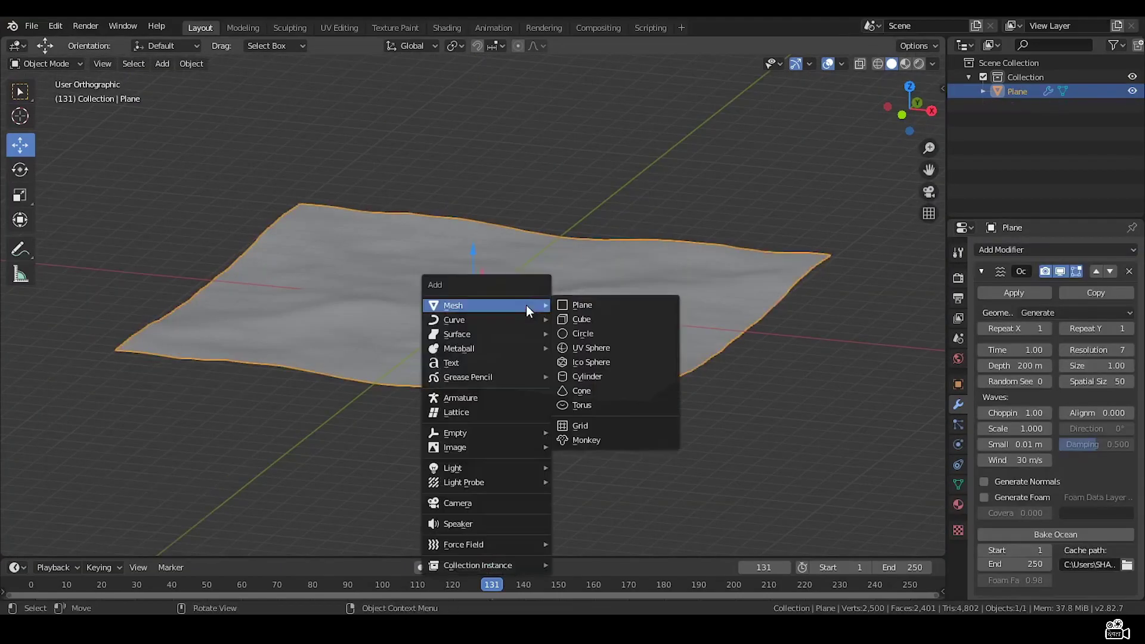
click(587, 360)
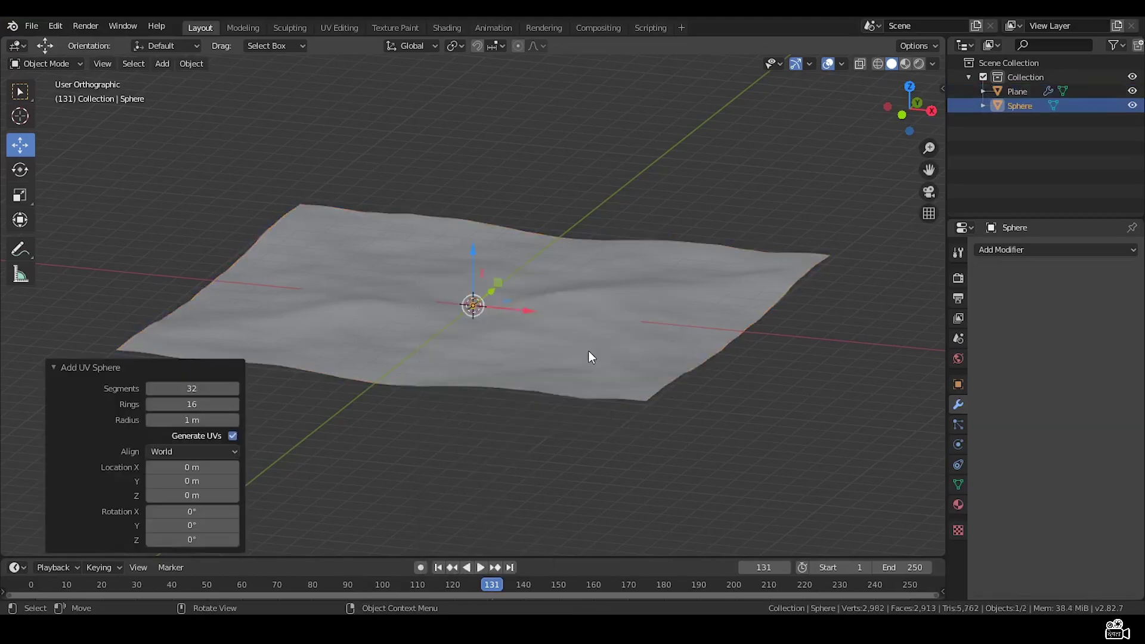
scroll(468, 285, up, 5)
Subdivide the sphere's mesh once in Edit Mode and deselect its vertices.
key(Tab)
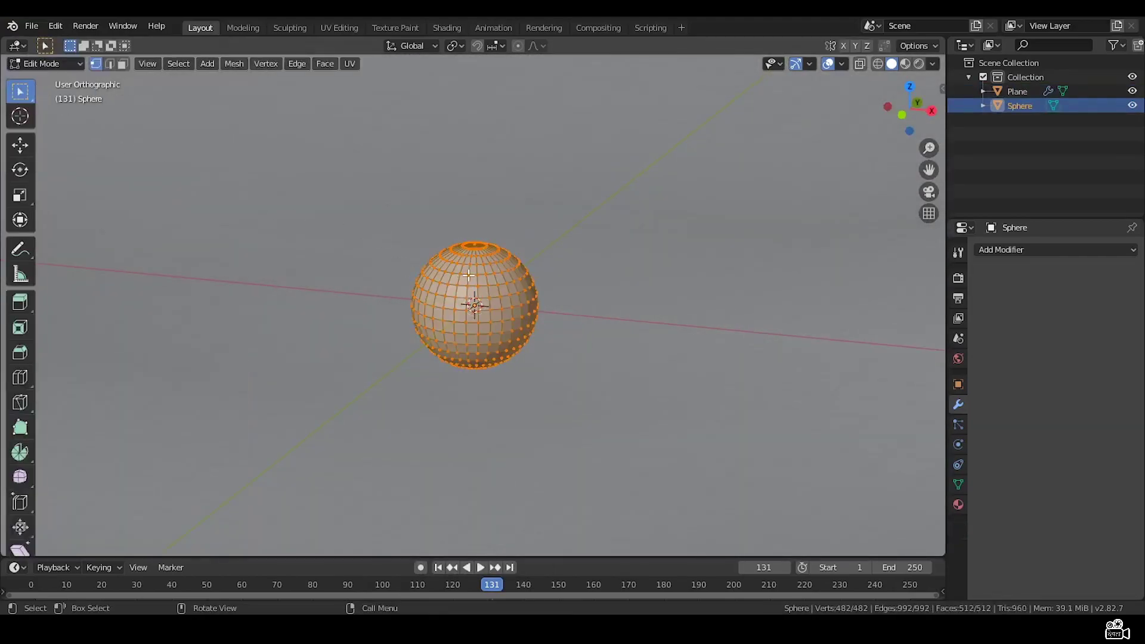
right_click(469, 281)
click(452, 257)
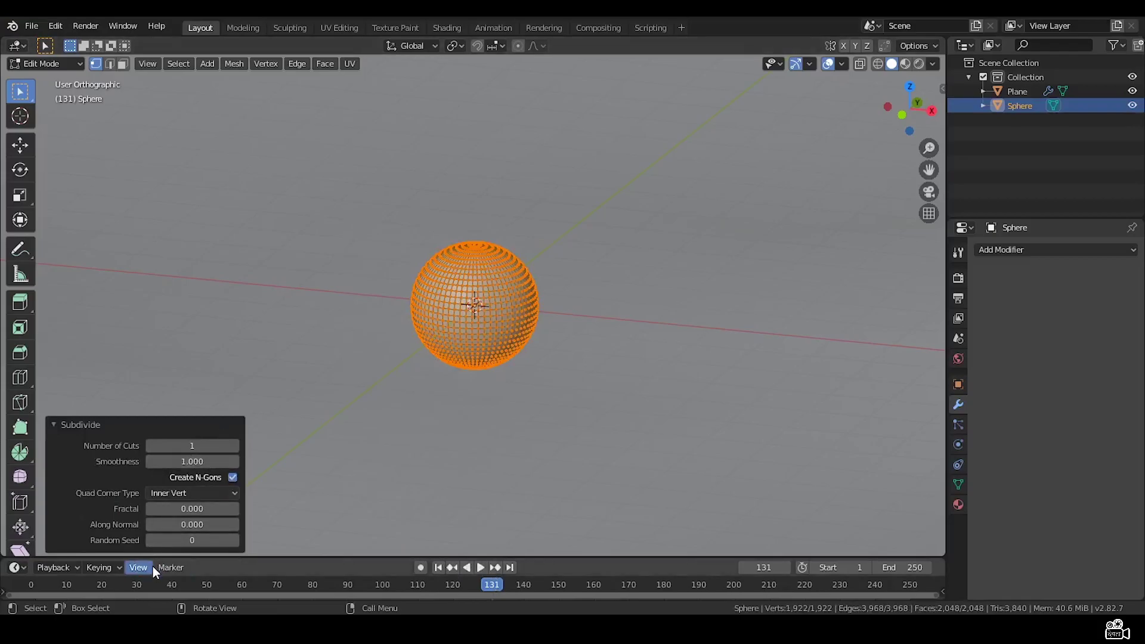
key(alt+a)
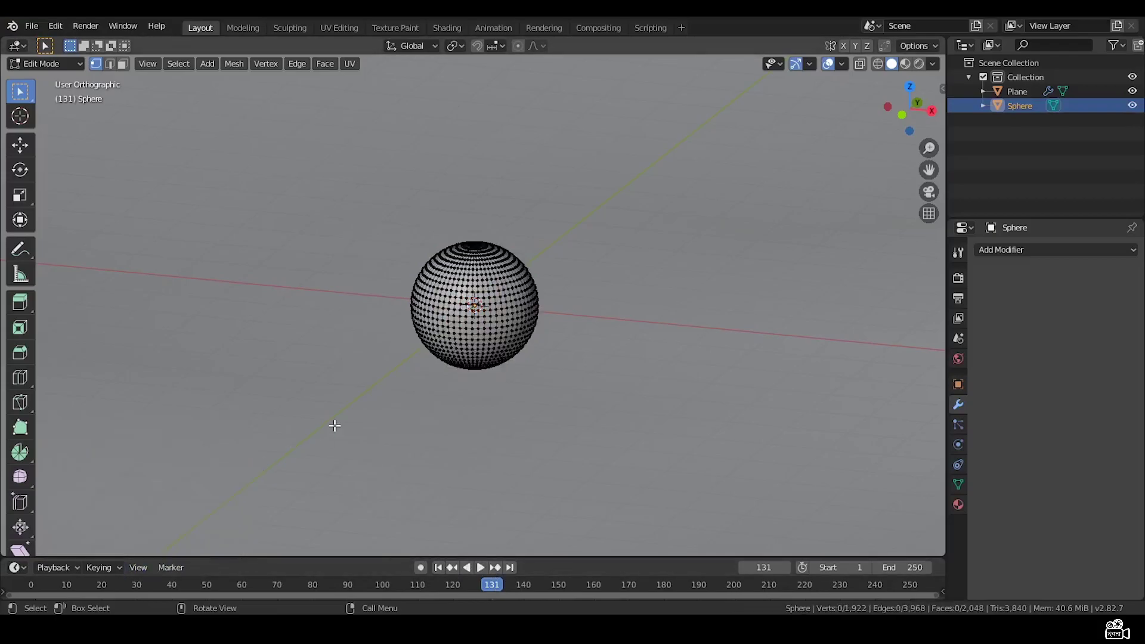
click(45, 63)
Back in Object Mode, move the sphere 40.7 m along Y and scale it to 4.857.
click(45, 79)
click(581, 271)
scroll(580, 268, up, 10)
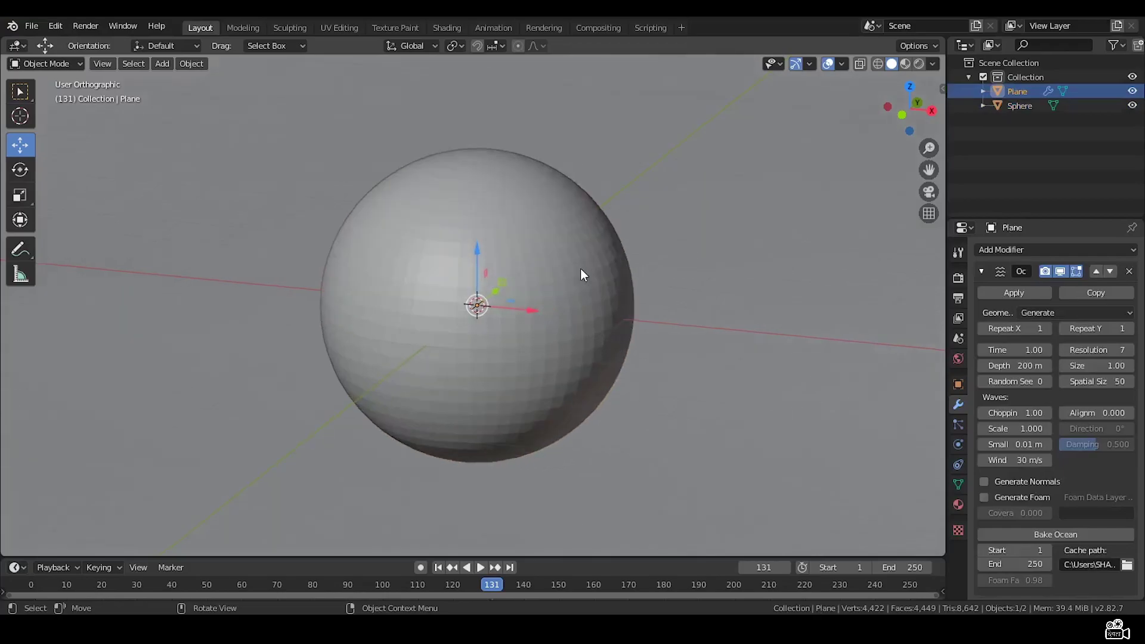
scroll(580, 264, down, 14)
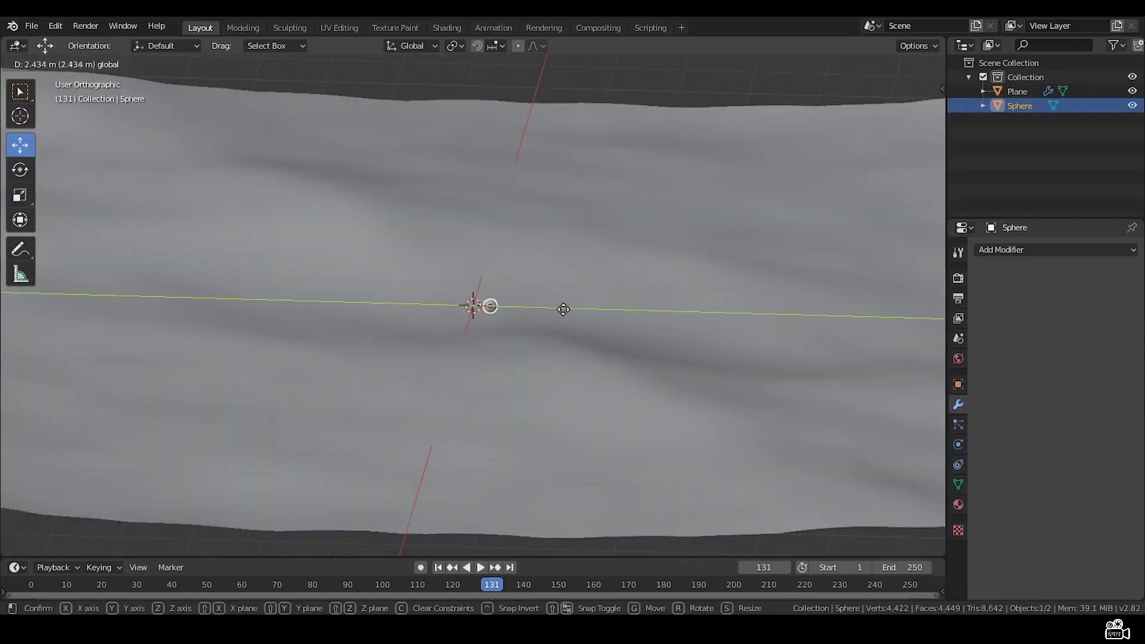
drag(575, 325, 841, 332)
key(s)
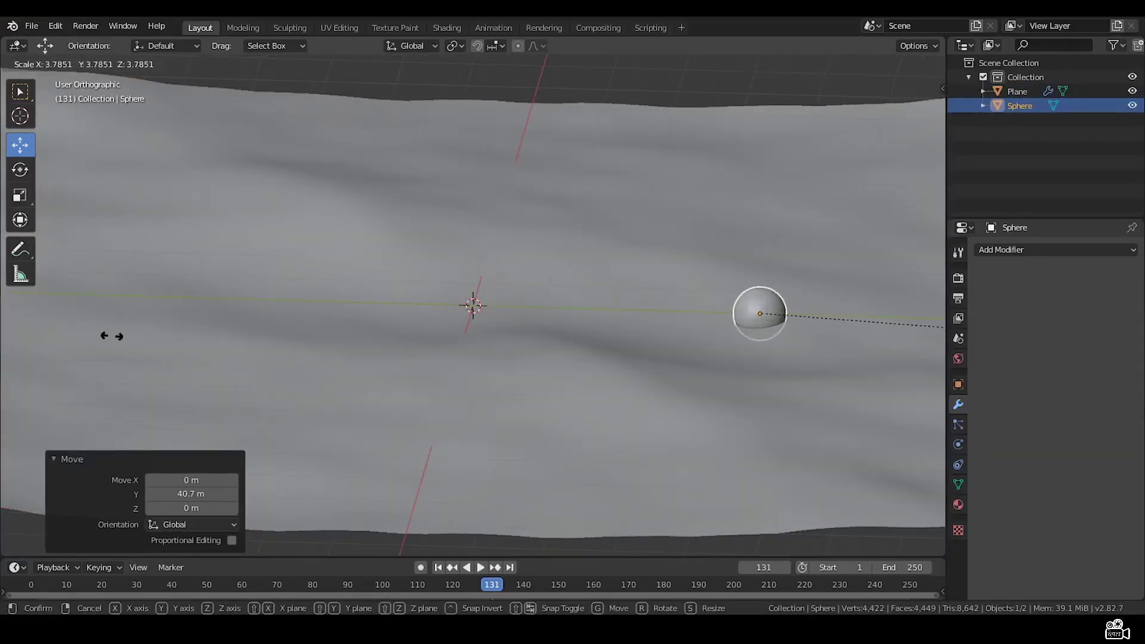
click(195, 335)
Move the sphere to 57.2 m along Y, viewed side-on behind the waves.
key(g)
key(y)
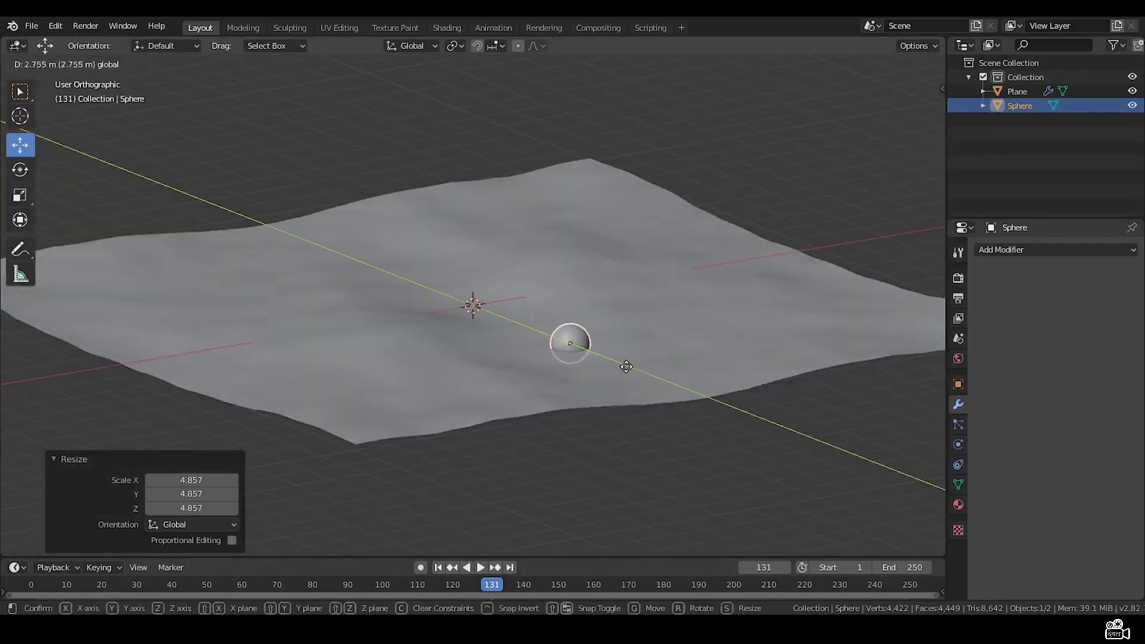
click(723, 401)
middle_drag(462, 388, 480, 364)
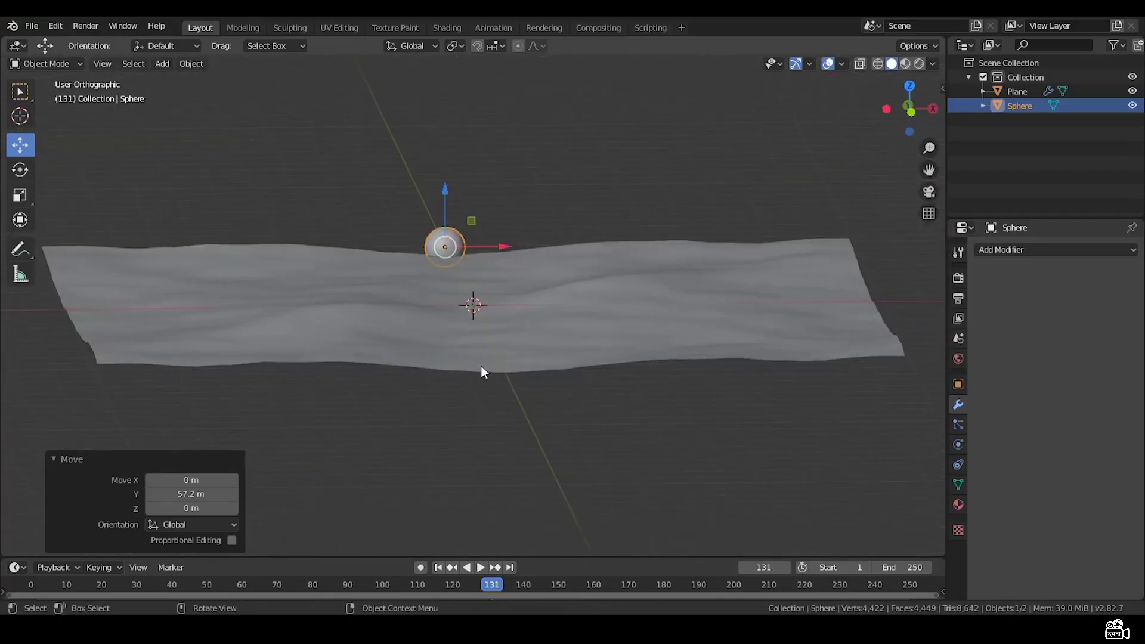
scroll(556, 222, up, 5)
scroll(557, 221, down, 2)
middle_drag(557, 220, 474, 345)
click(475, 347)
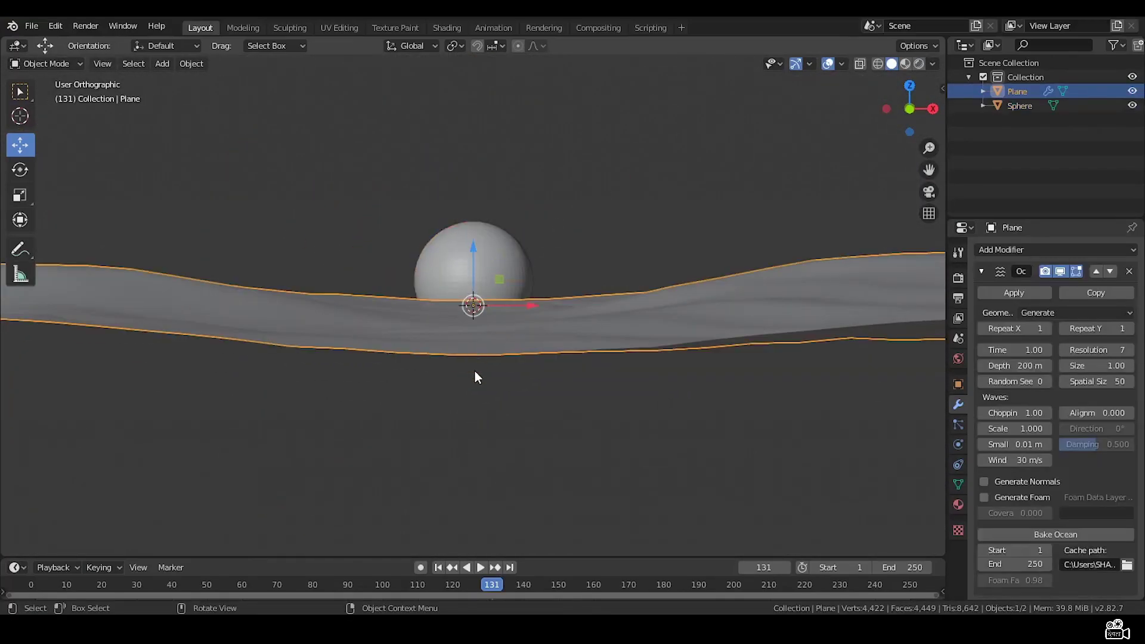
Add a camera at the origin and look through it.
key(shift+a)
click(424, 500)
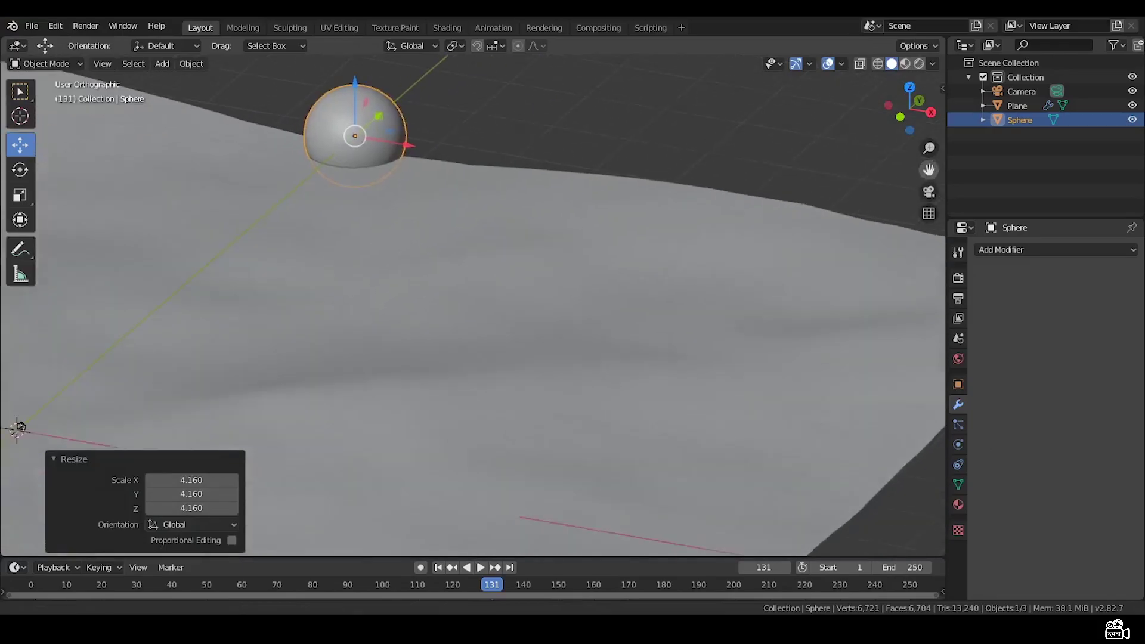
shift+middle_drag(111, 425, 522, 432)
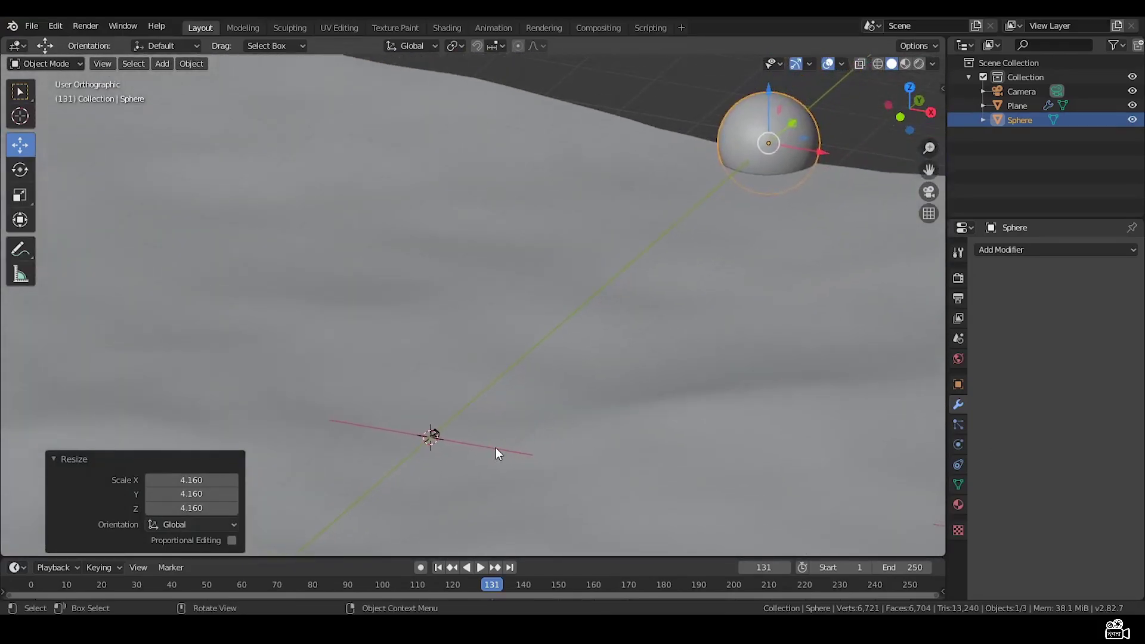
key(KP_0)
Scale the sphere by 1.925 so it sits half-sunk behind the waves.
click(496, 292)
click(496, 284)
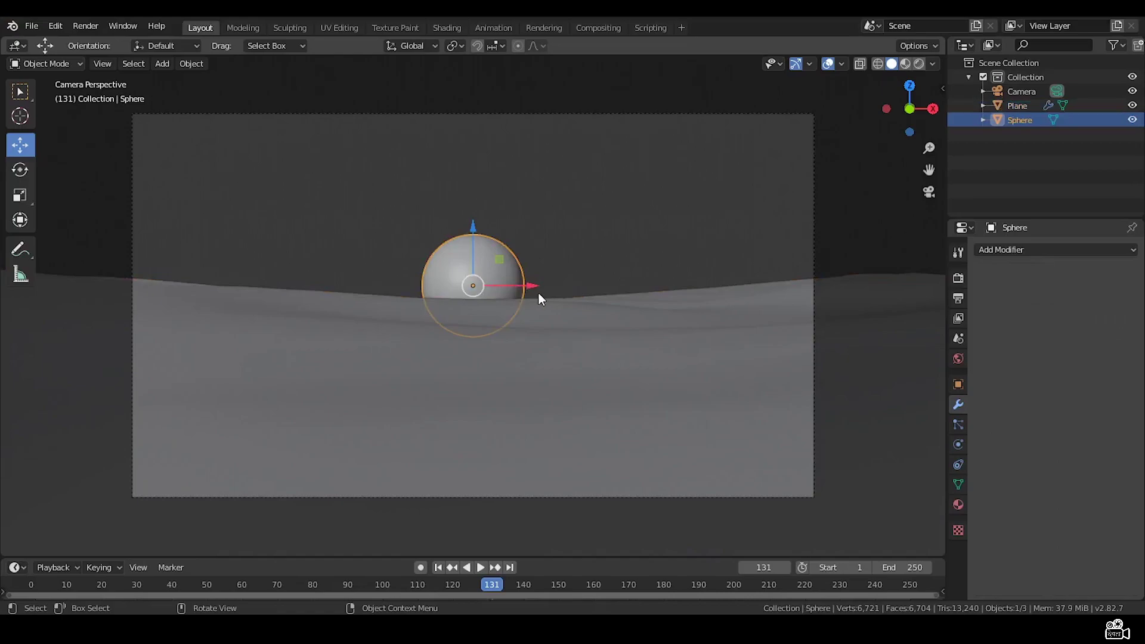
key(s)
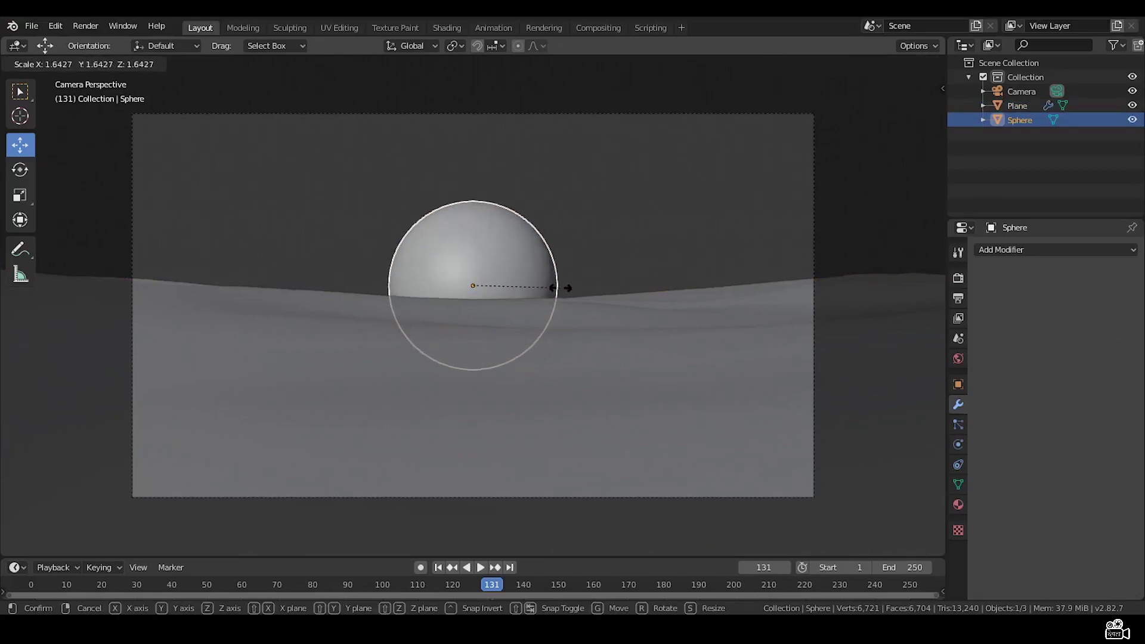
click(576, 286)
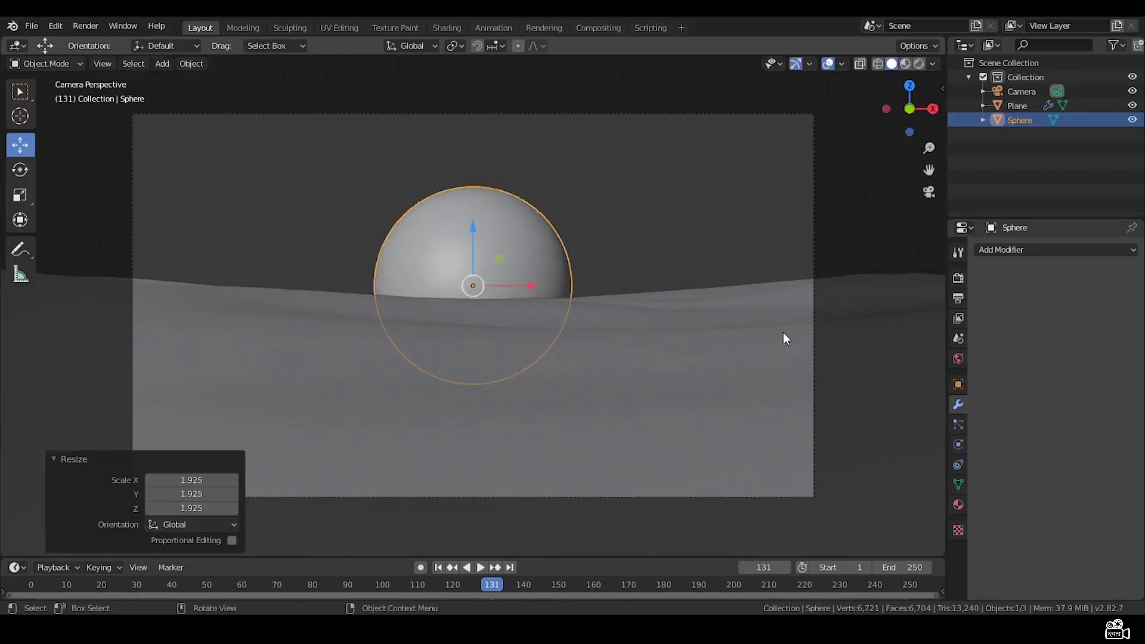
click(855, 330)
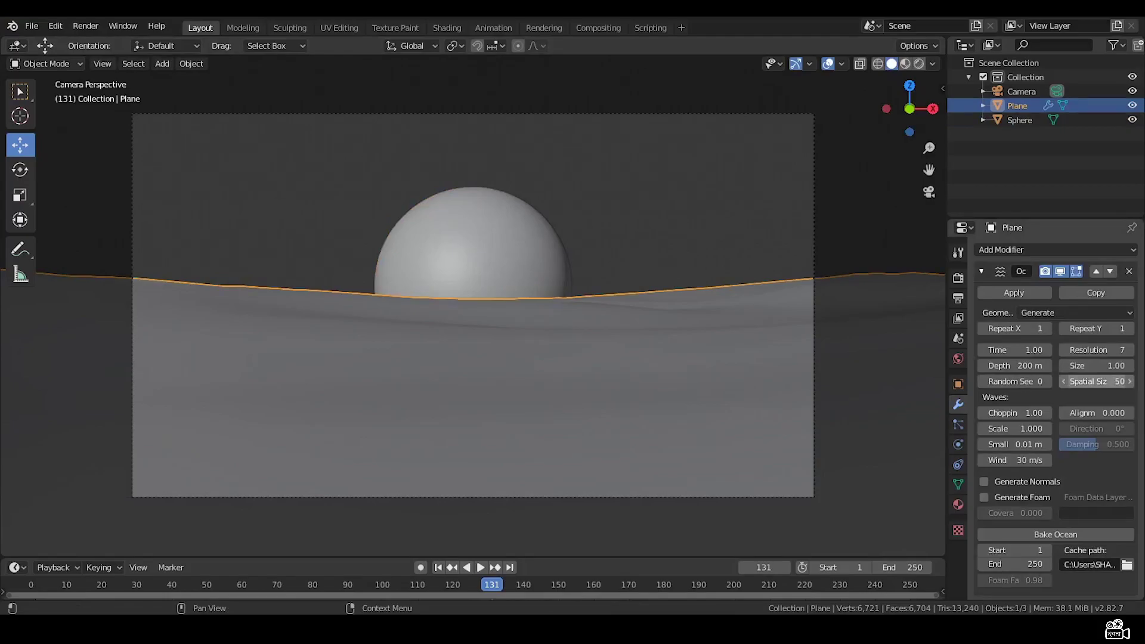
scroll(416, 299, down, 5)
scroll(416, 298, up, 4)
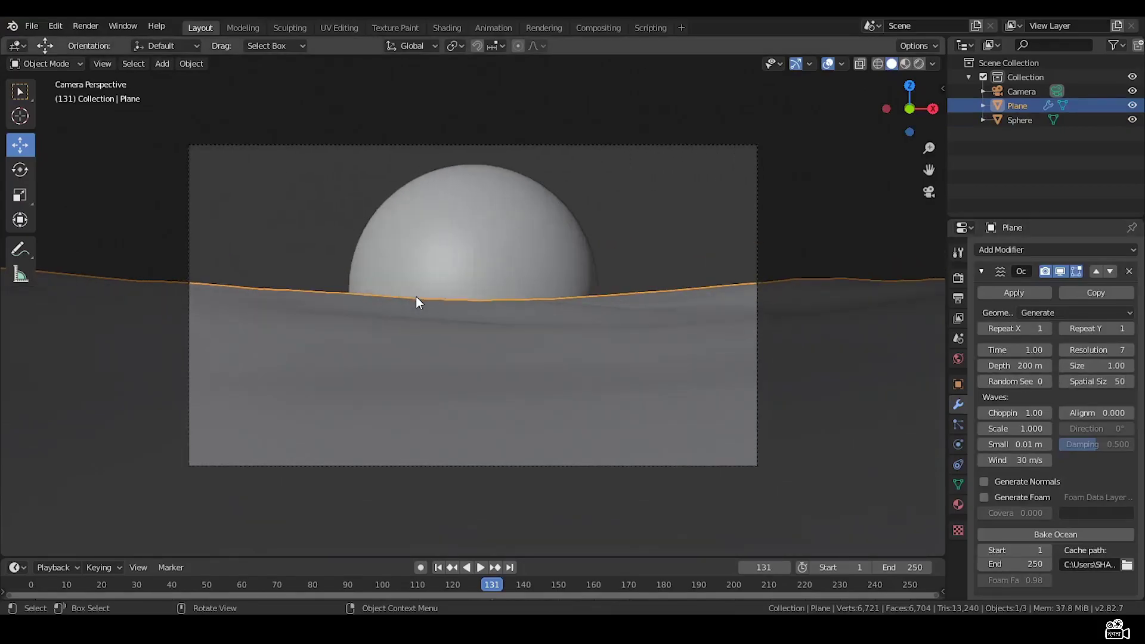
scroll(416, 298, down, 2)
click(416, 295)
scroll(416, 296, up, 2)
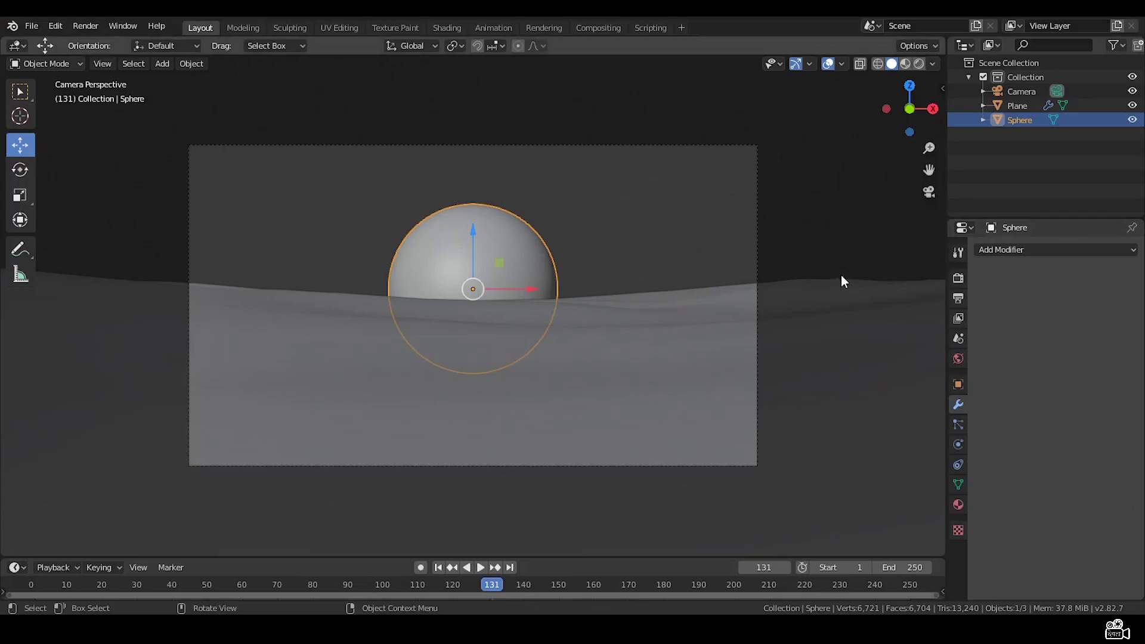
key(shift)
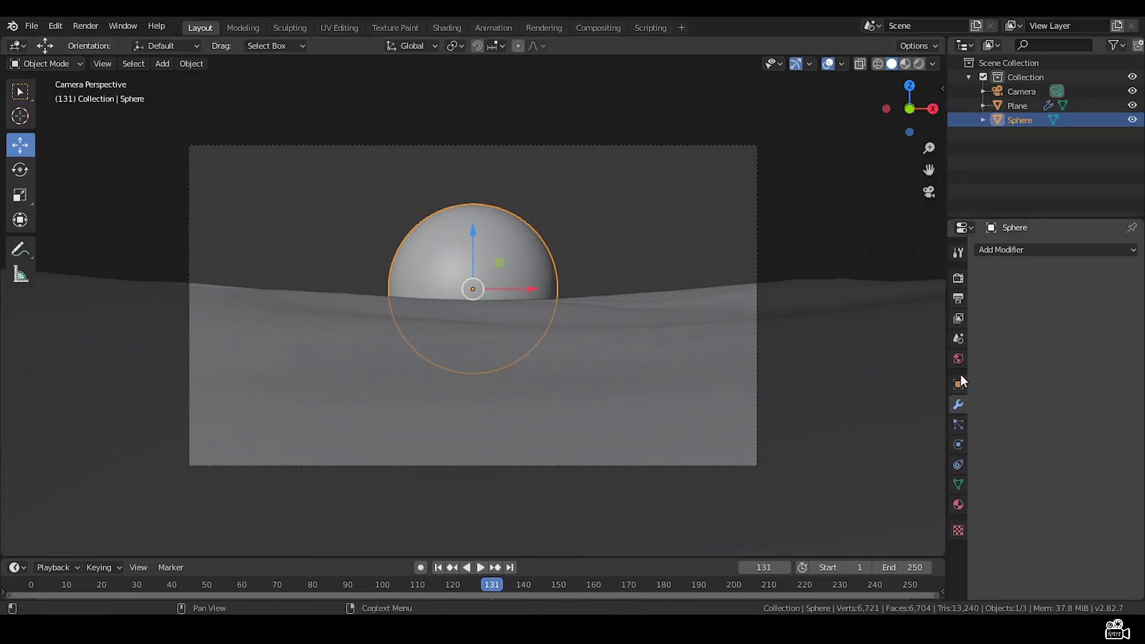
Select the ocean plane and check the render engine in Render properties.
click(795, 370)
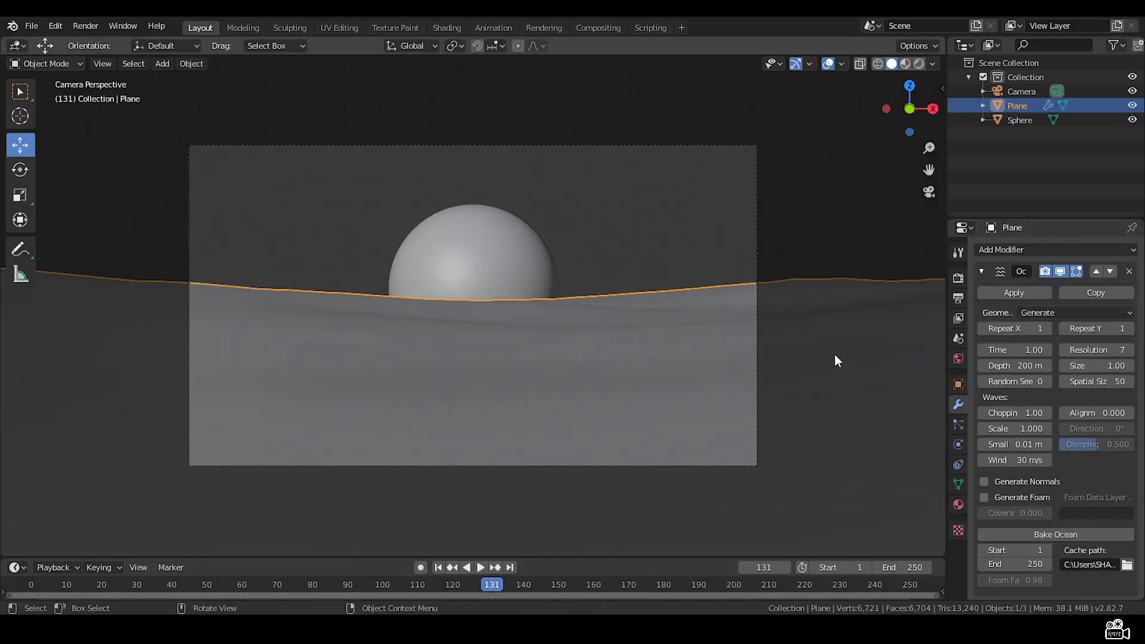
click(957, 282)
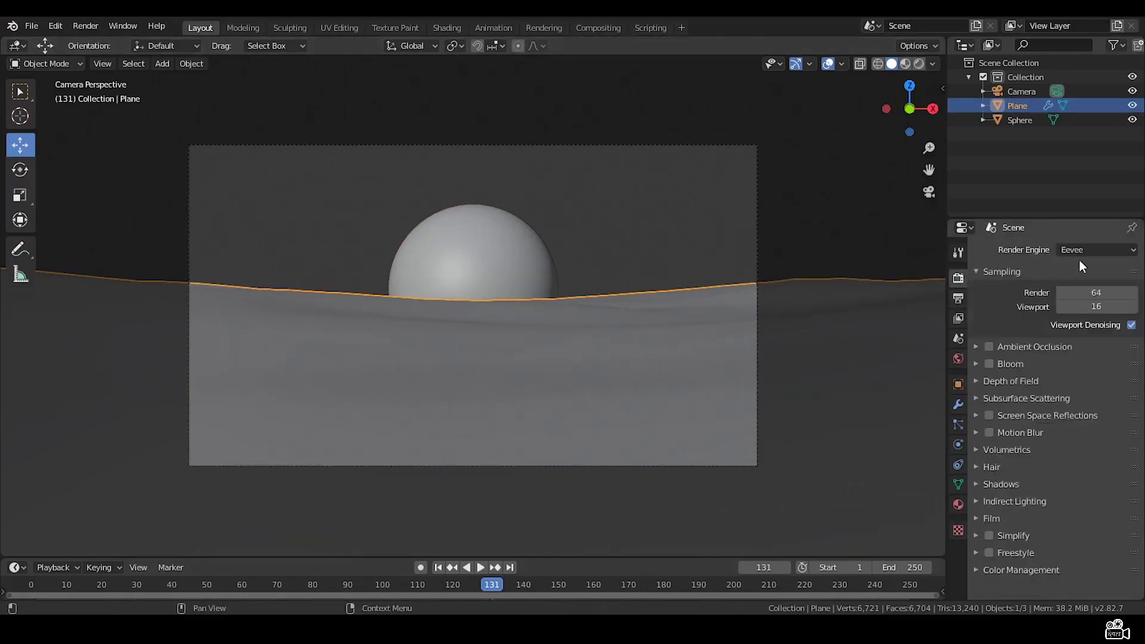
click(1094, 249)
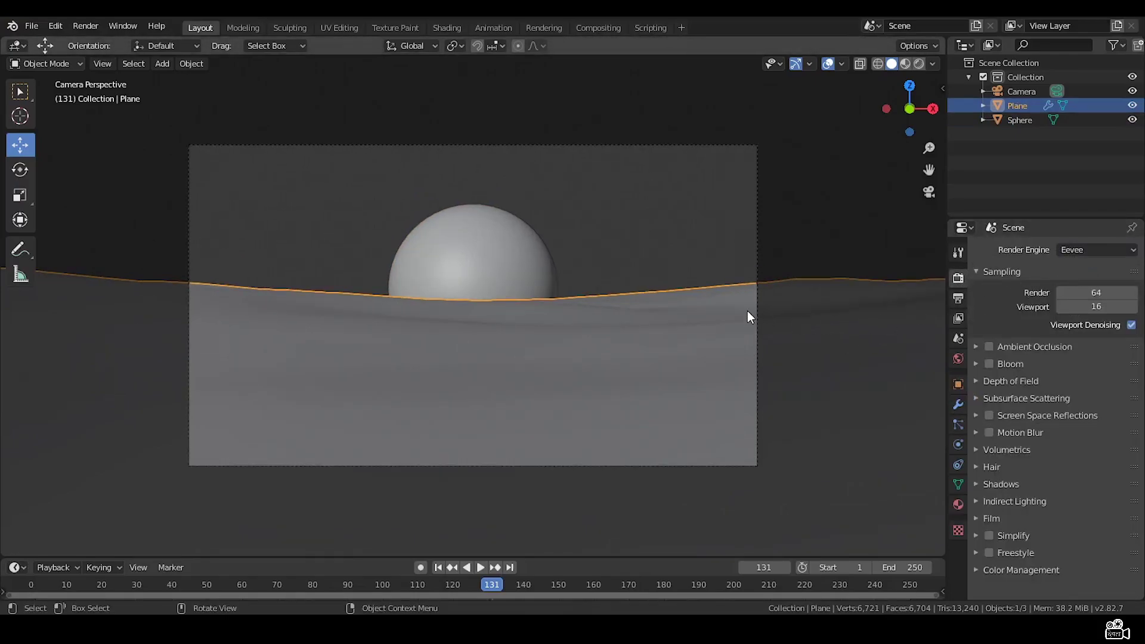
middle_drag(746, 310, 748, 344)
Set the World background colour to black.
click(958, 358)
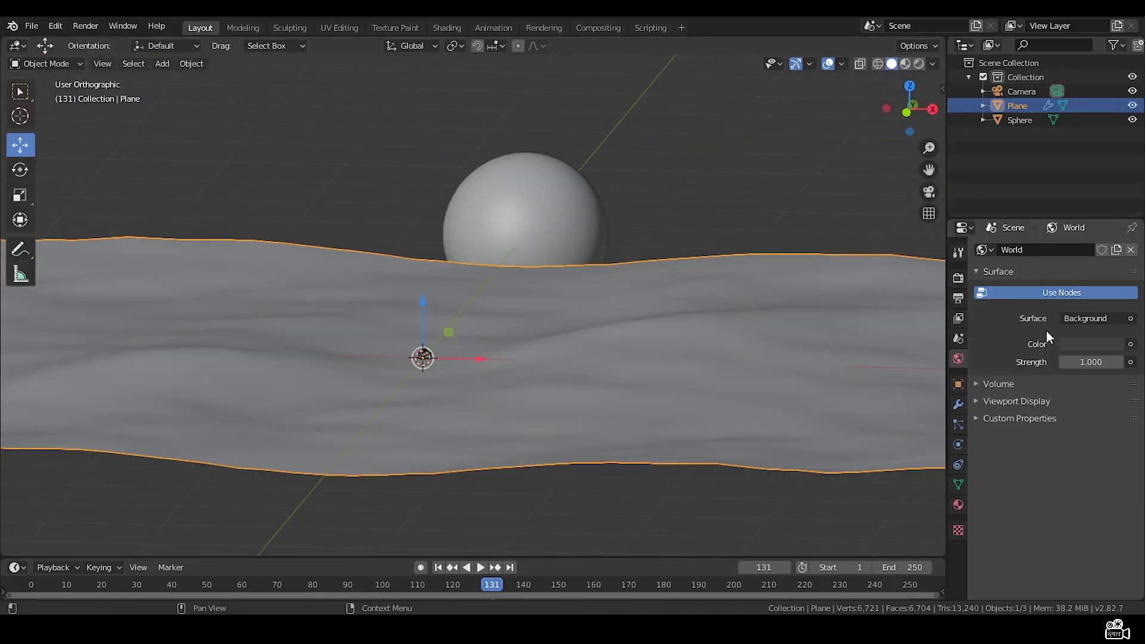
click(1129, 344)
click(1106, 344)
click(1106, 343)
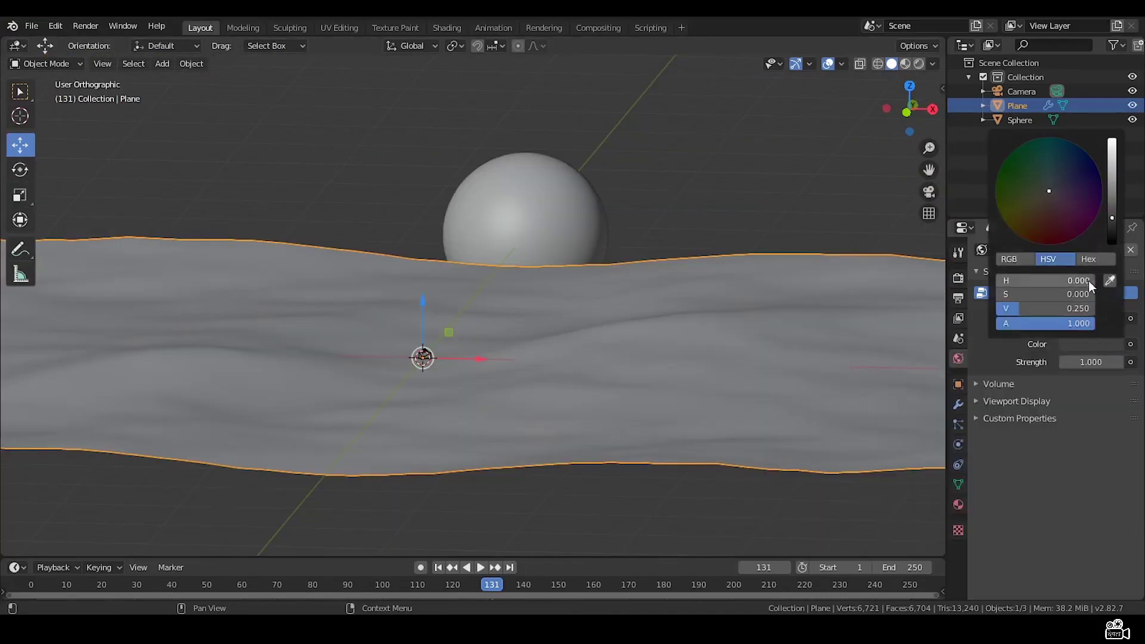
drag(1111, 221, 1111, 243)
click(1019, 418)
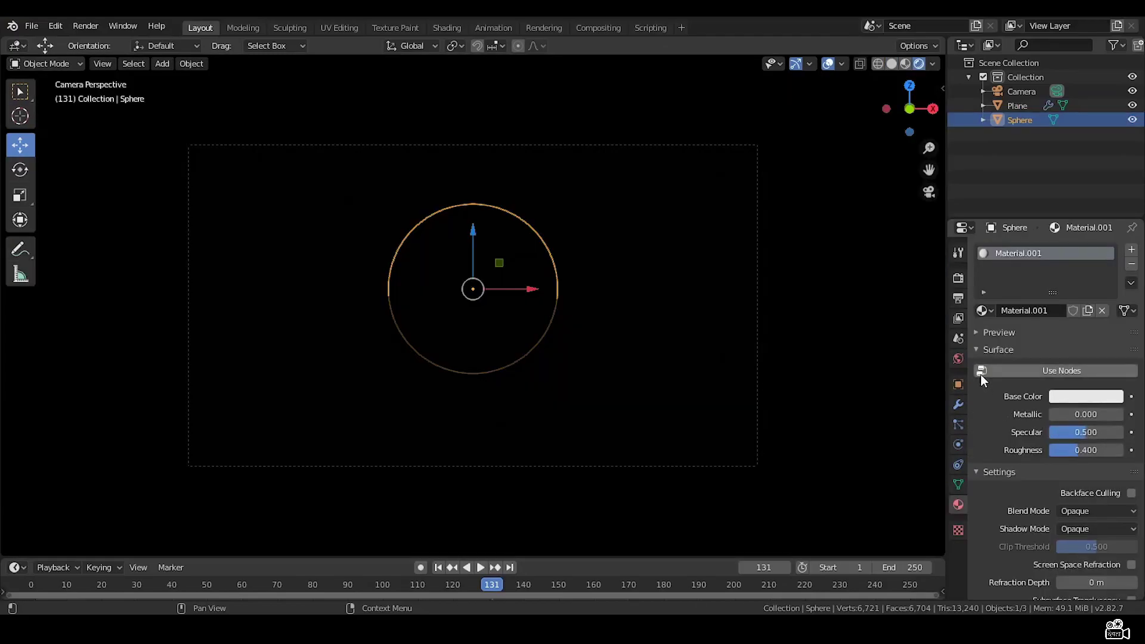
Make the sphere's material an orange Emission shader with strength 30.
click(980, 375)
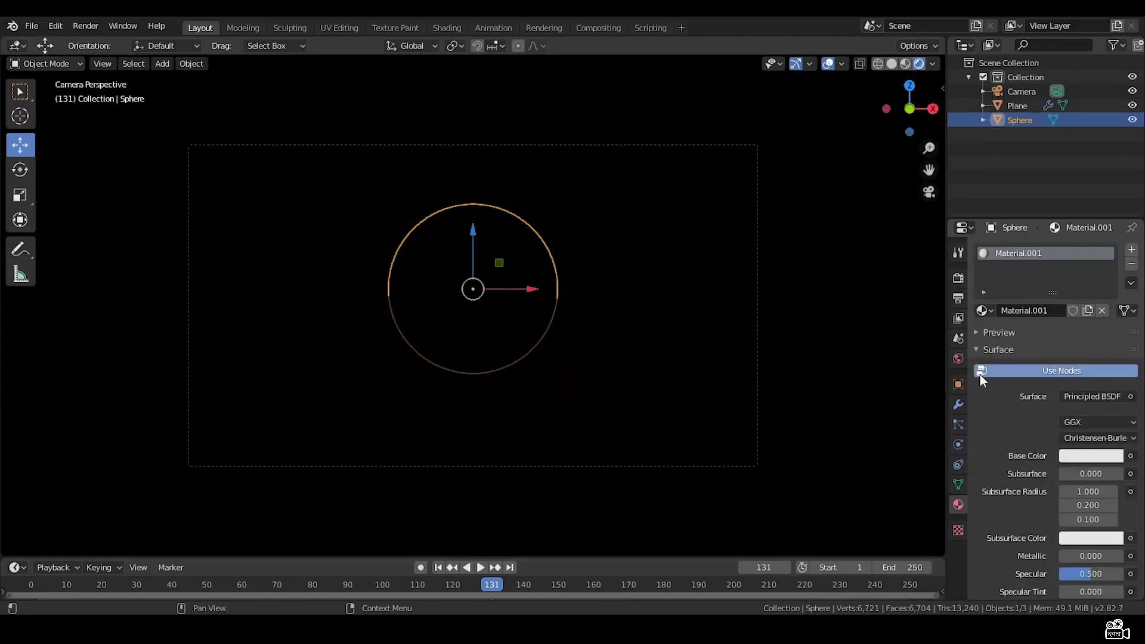
click(1088, 396)
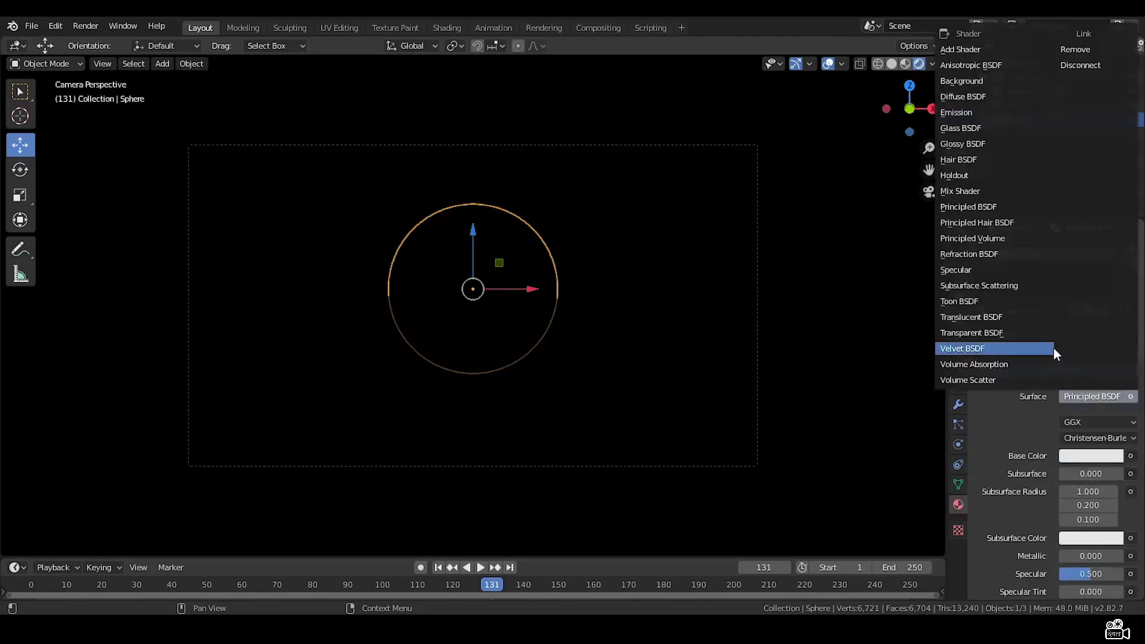
click(955, 112)
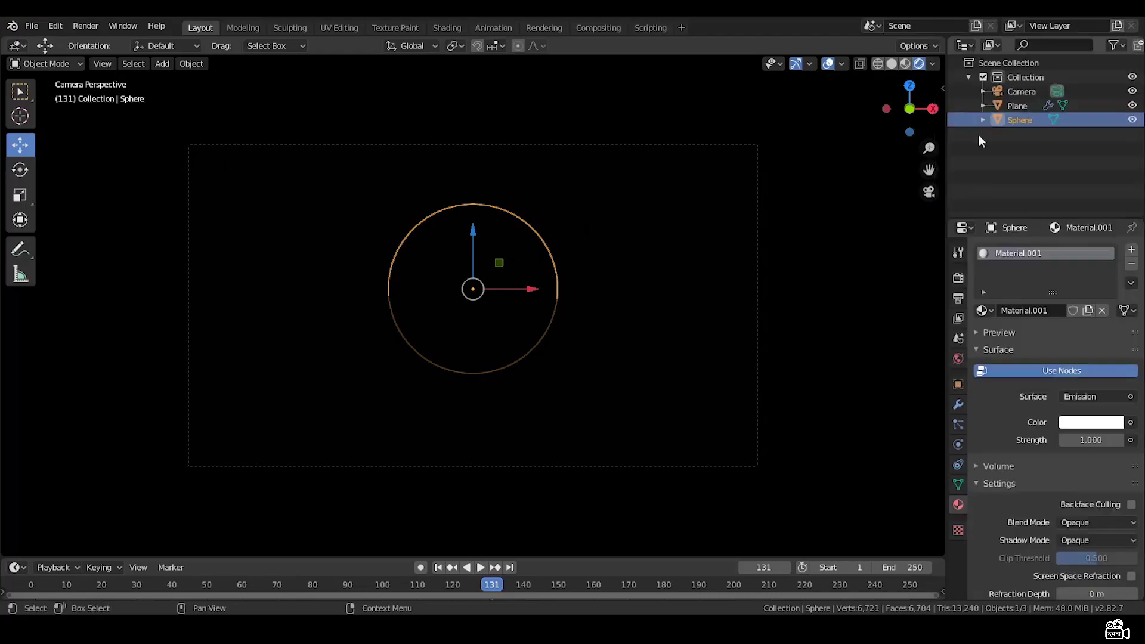
click(1090, 422)
drag(1007, 274, 1034, 320)
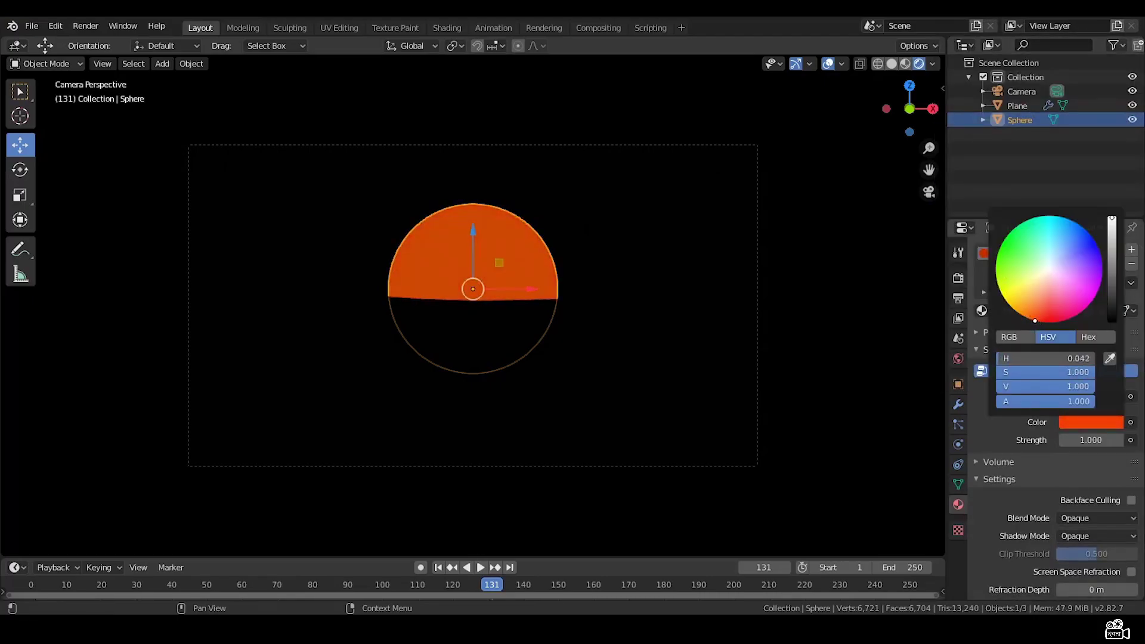
click(1080, 439)
text(1.0)
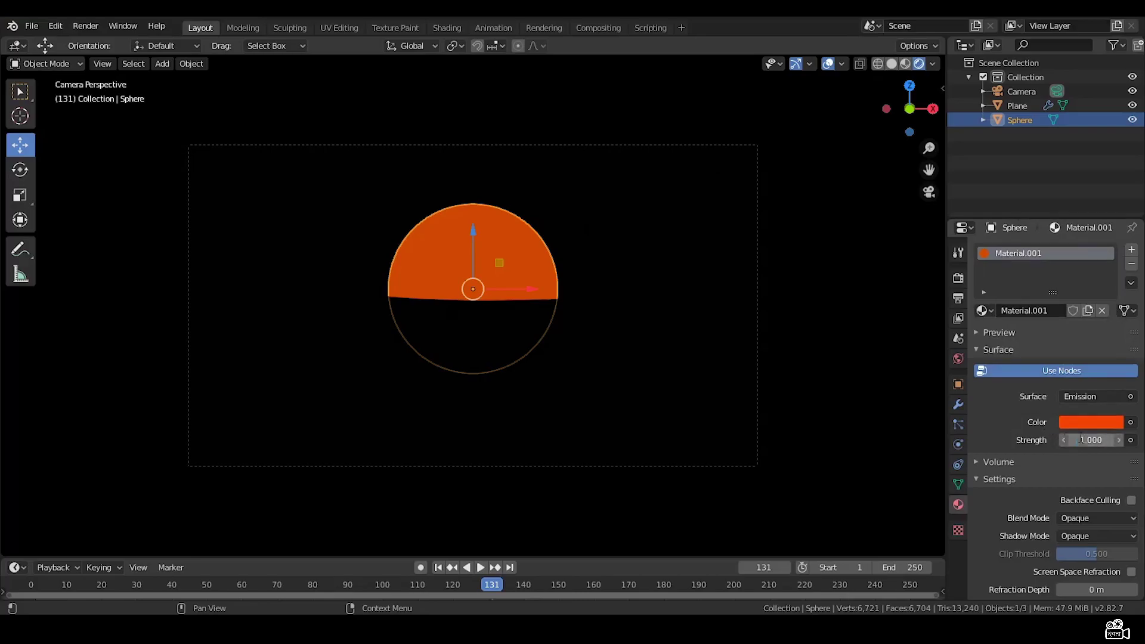
key(Return)
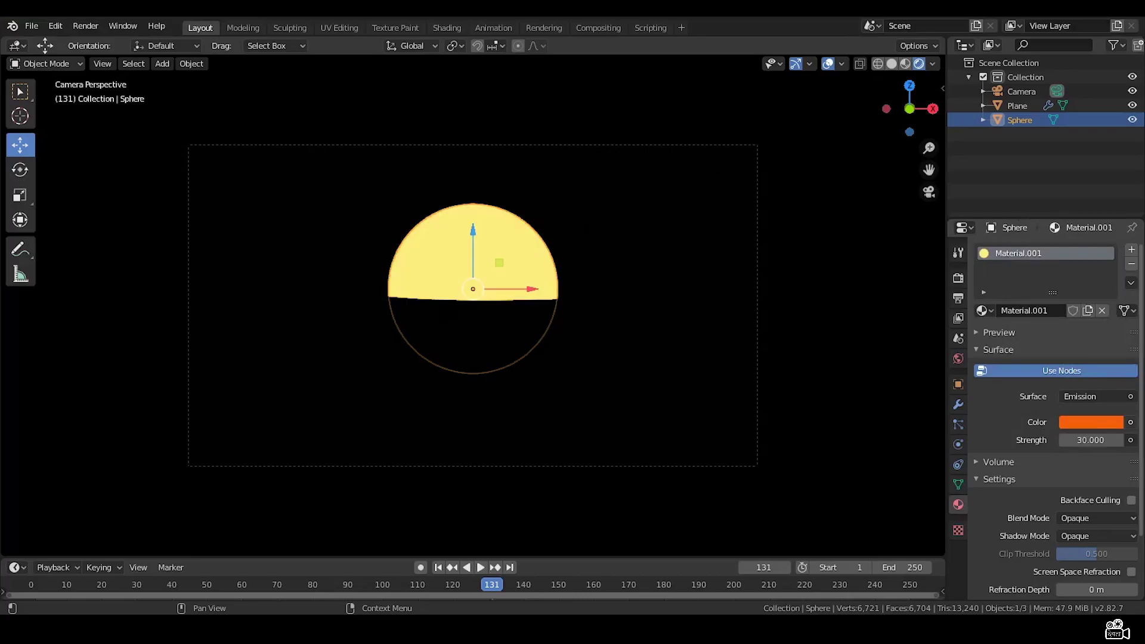
Enable Eevee Bloom and lower its Intensity to 0.003.
click(957, 279)
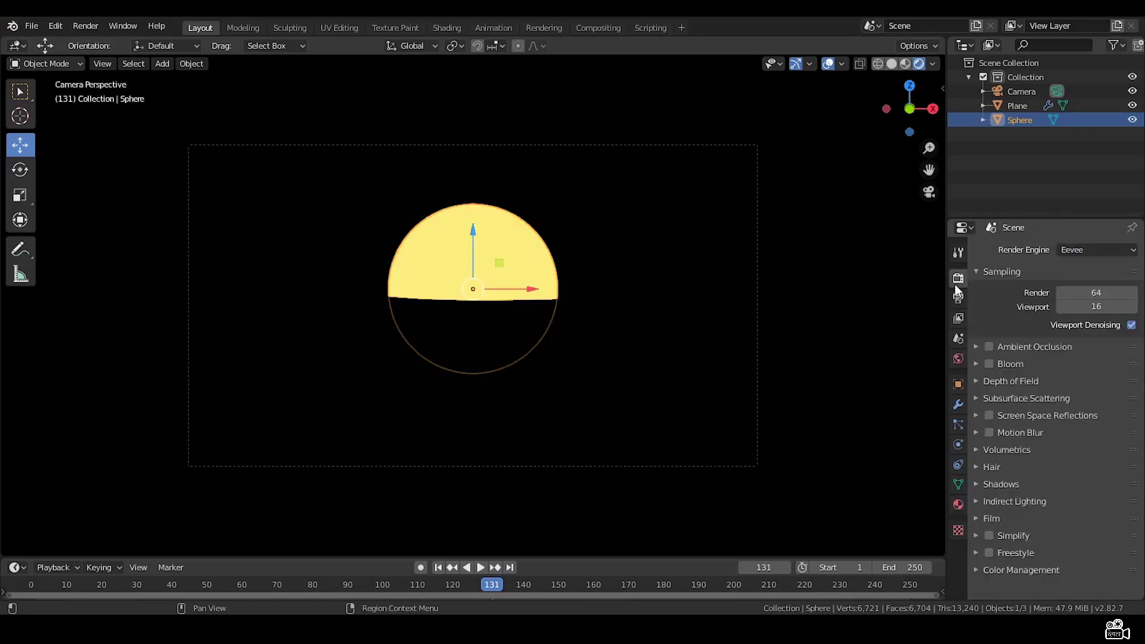
click(990, 363)
click(976, 363)
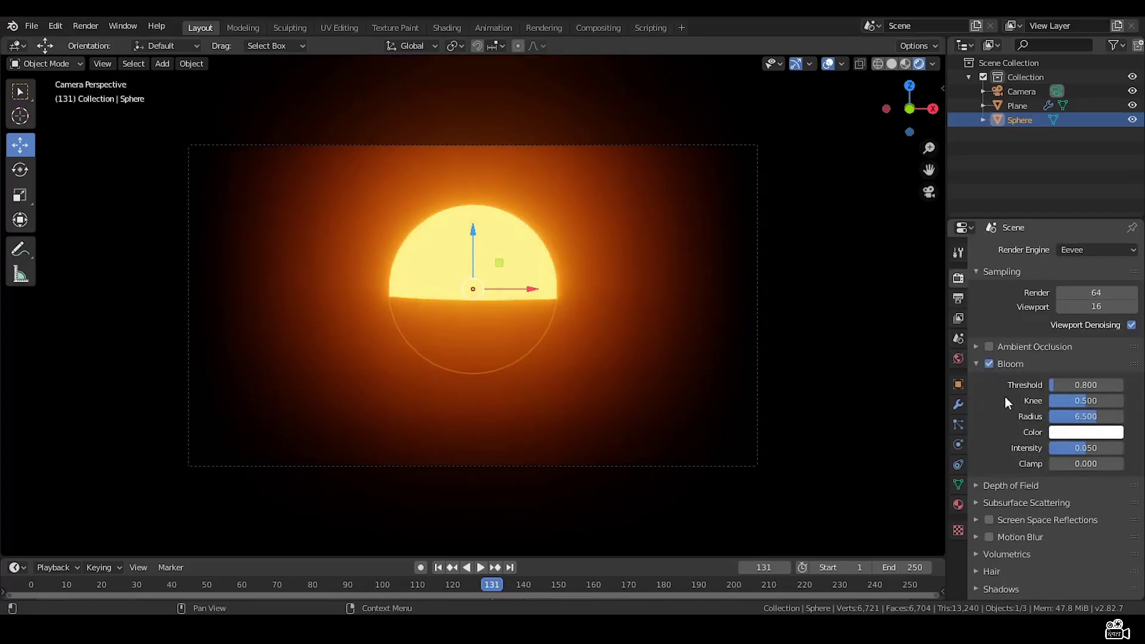
scroll(1093, 409, down, 2)
drag(1085, 391, 1055, 390)
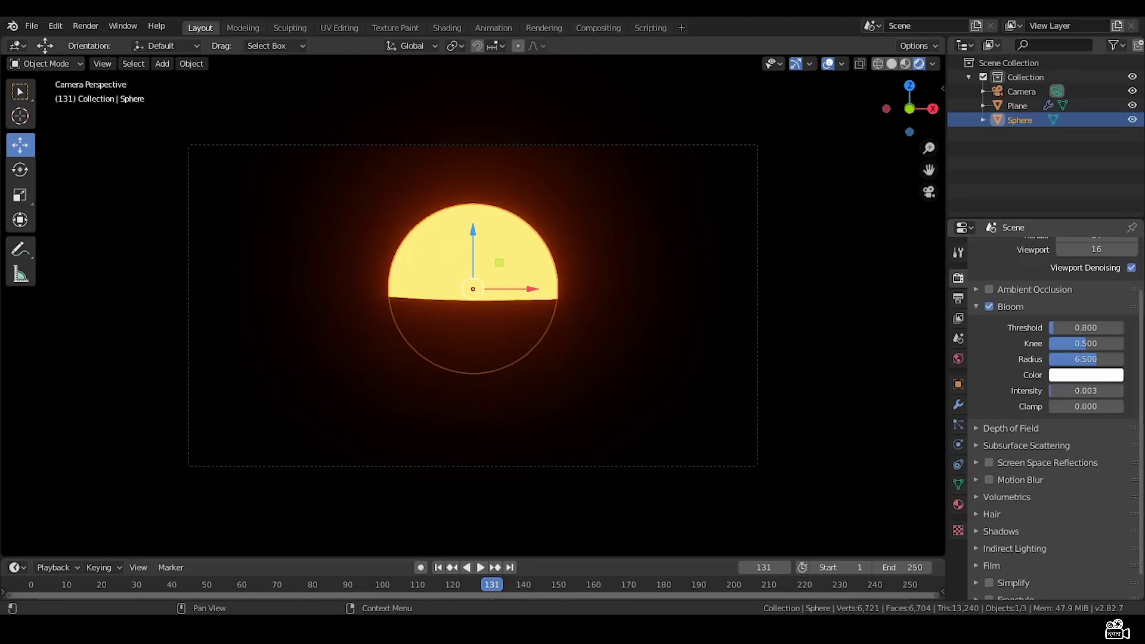
click(678, 442)
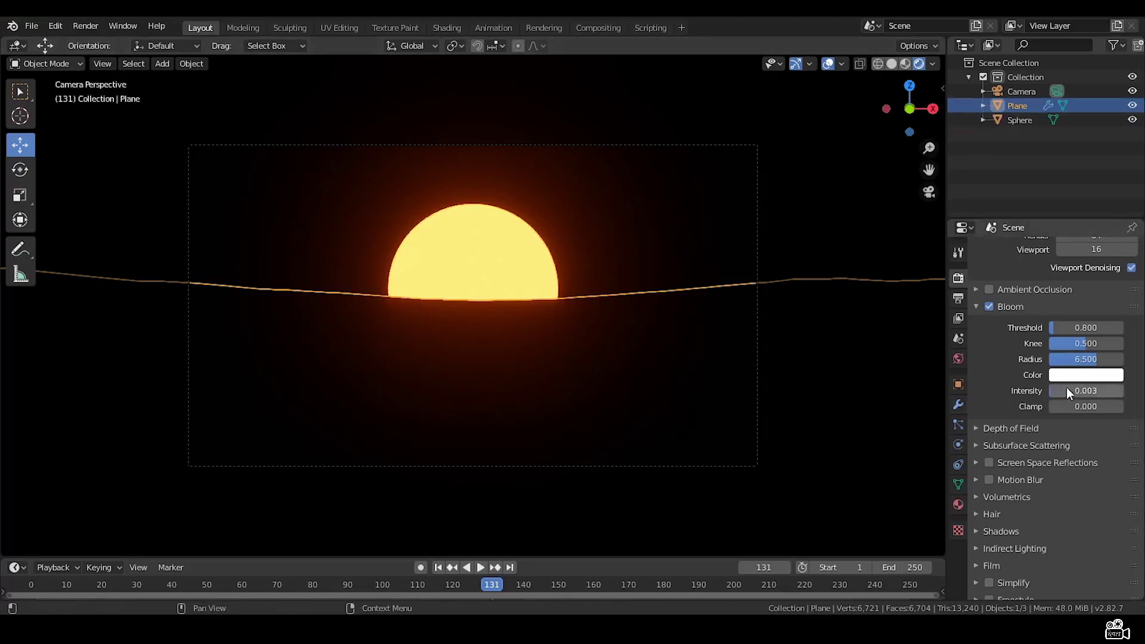
Give the ocean plane a new material and preview the scene in Rendered shading.
click(958, 504)
click(1020, 307)
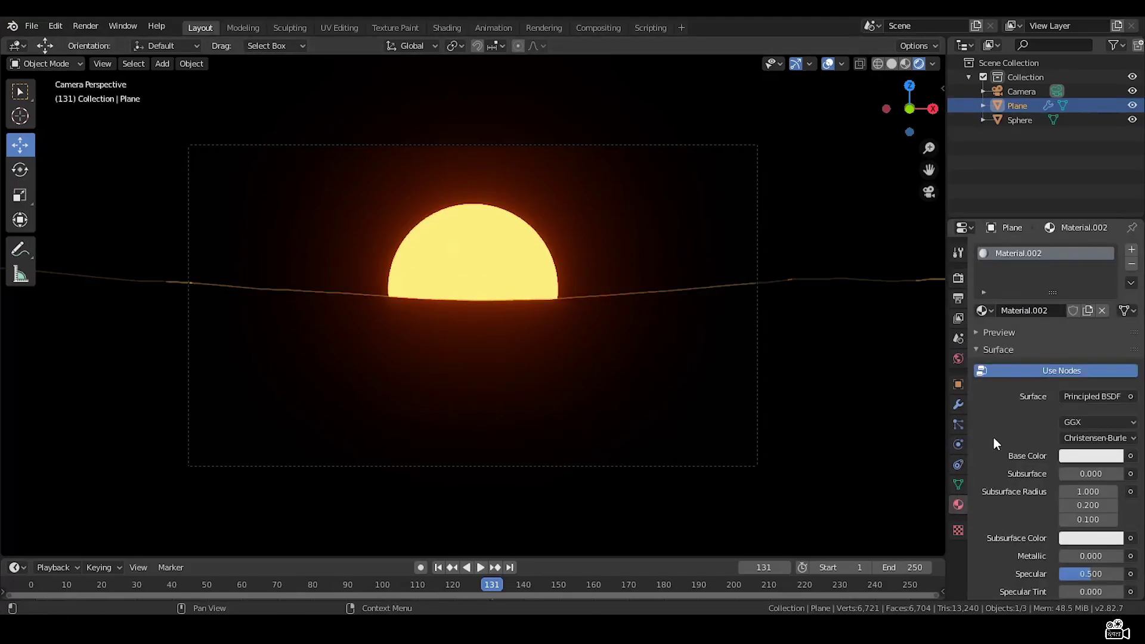
scroll(992, 436, down, 2)
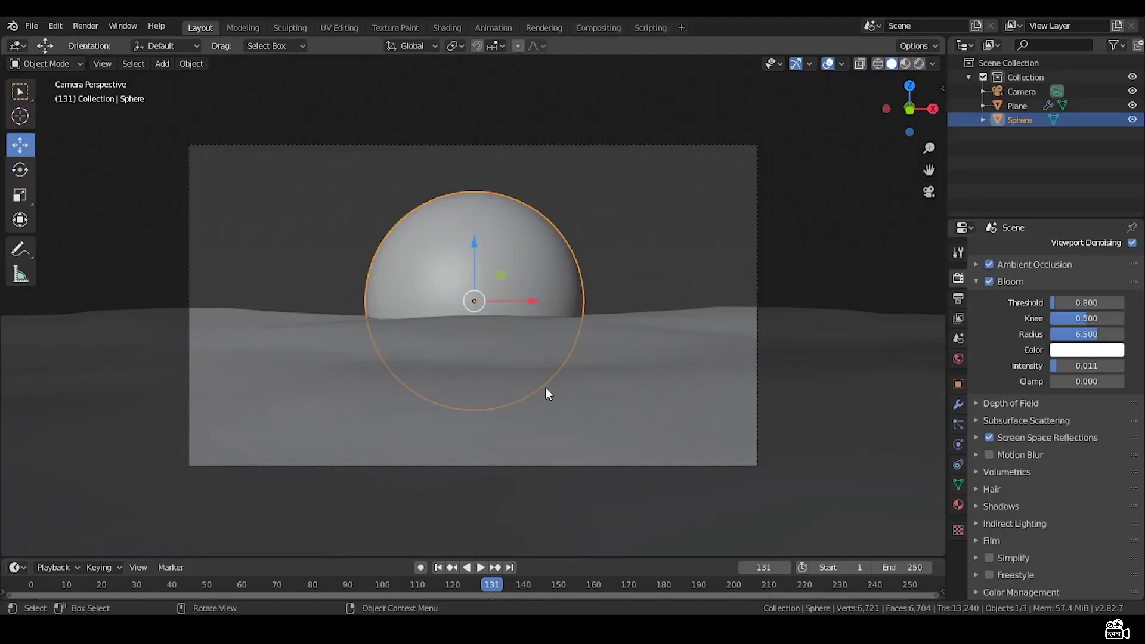
click(801, 226)
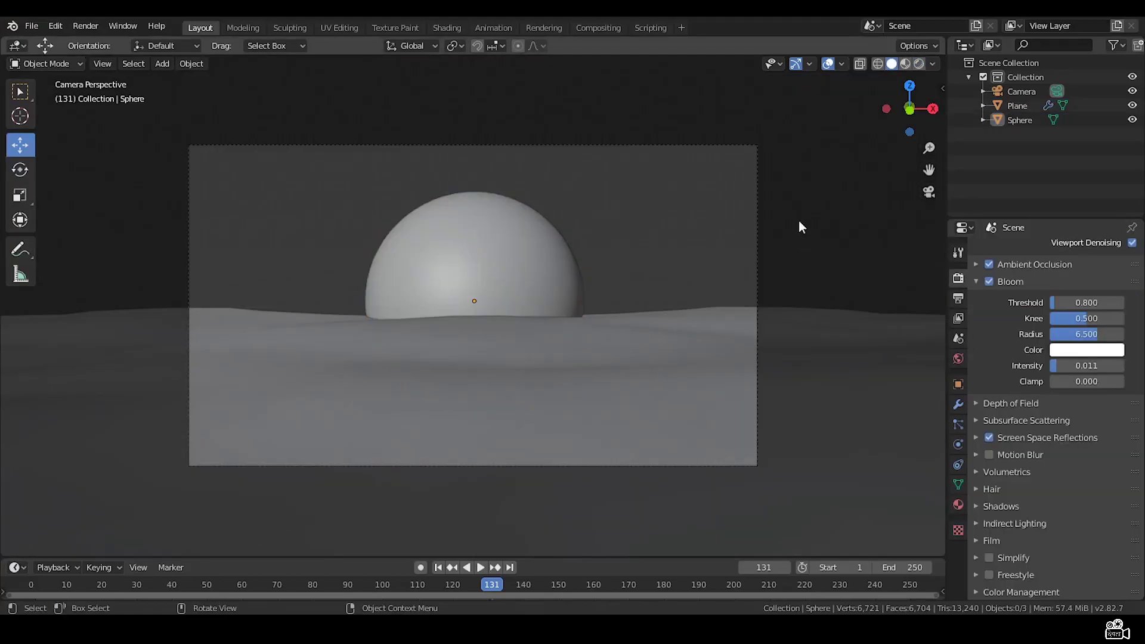
click(917, 63)
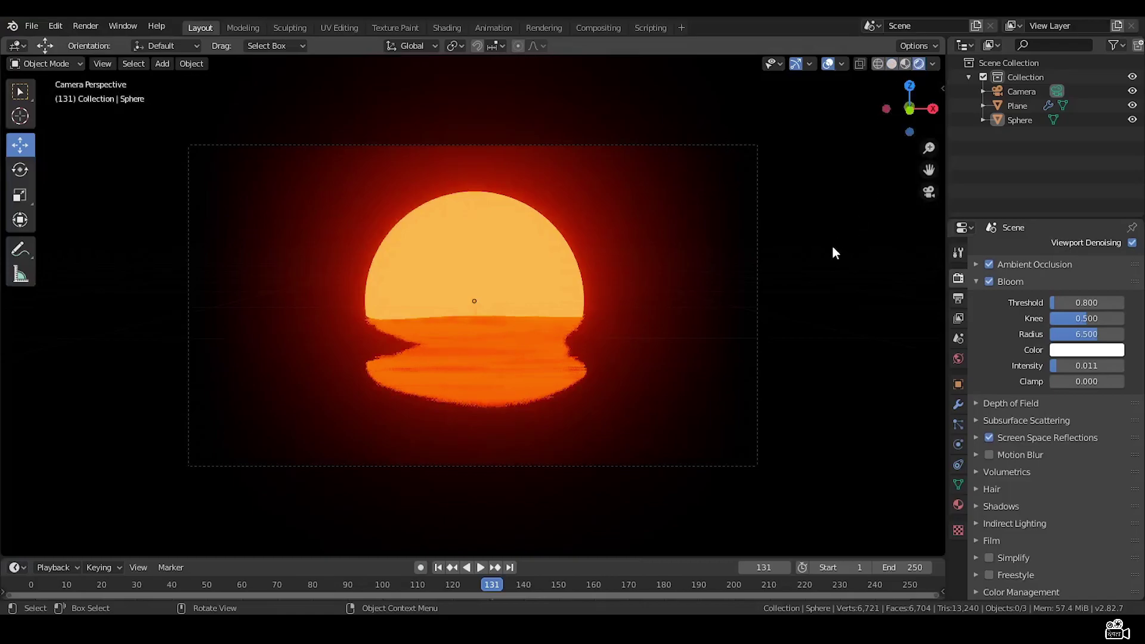
click(957, 404)
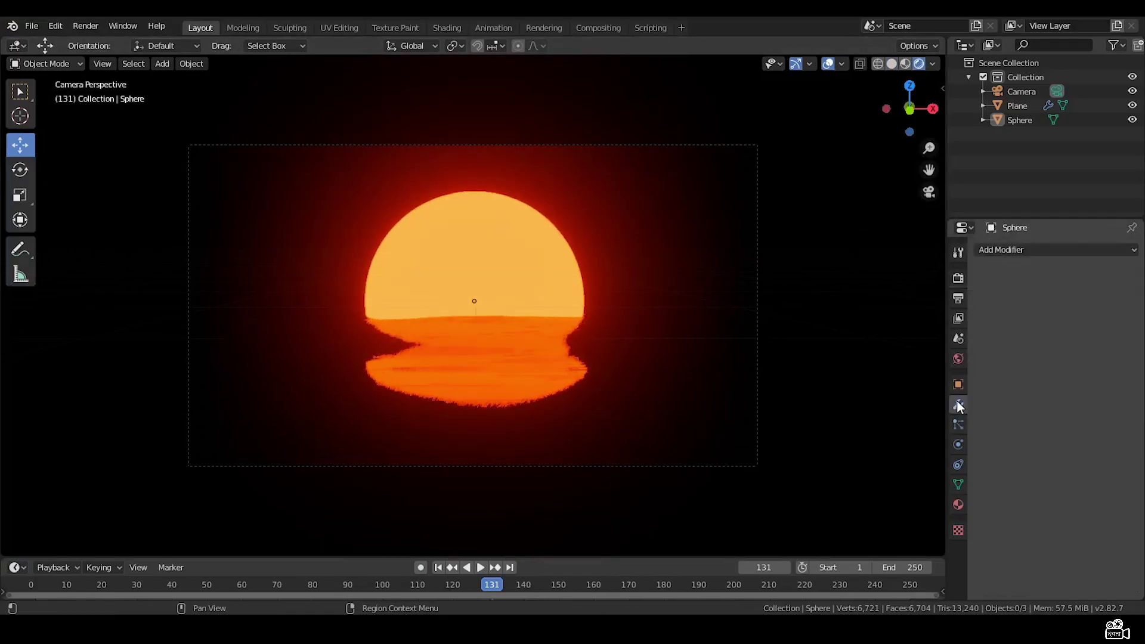
Set the Ocean modifier's Time to 2.31 and the end frame to 120.
click(572, 379)
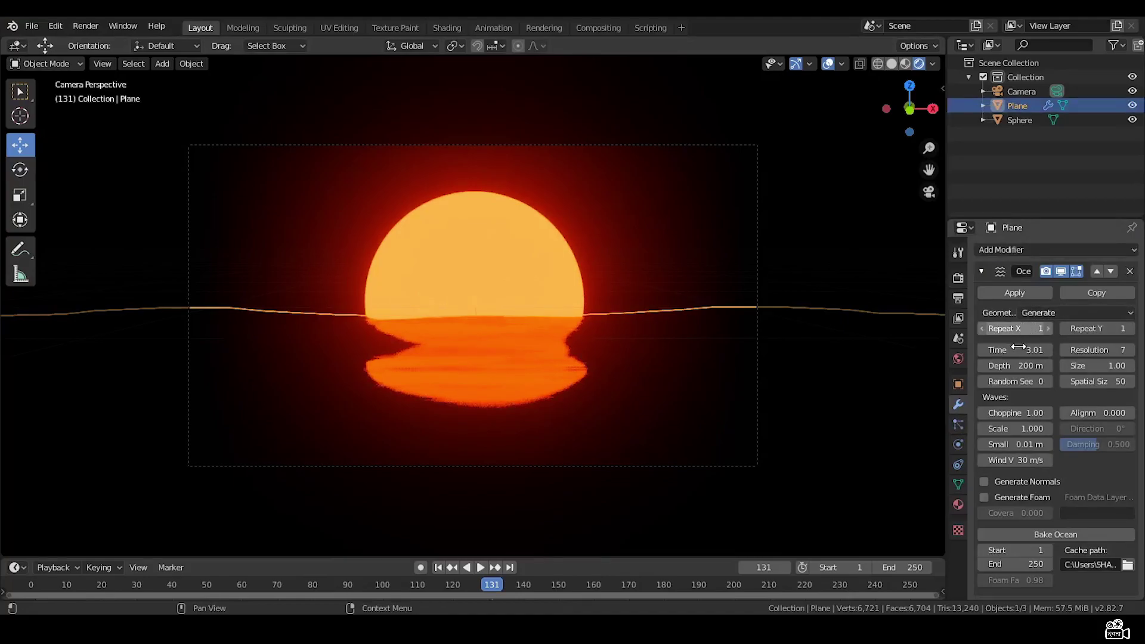
drag(1030, 352, 985, 357)
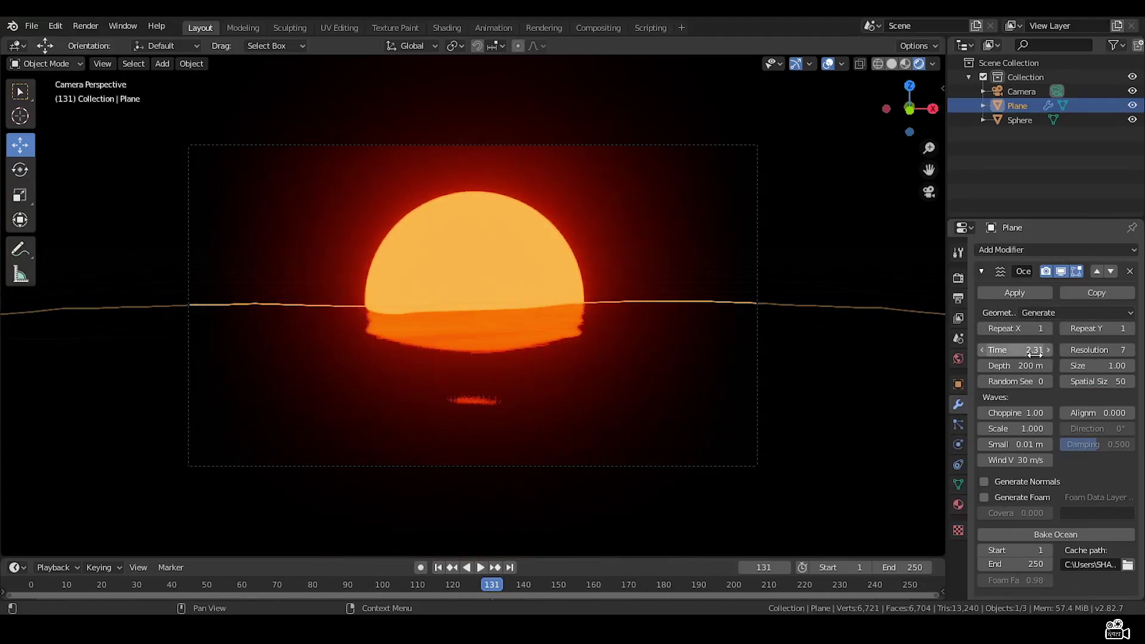
click(917, 569)
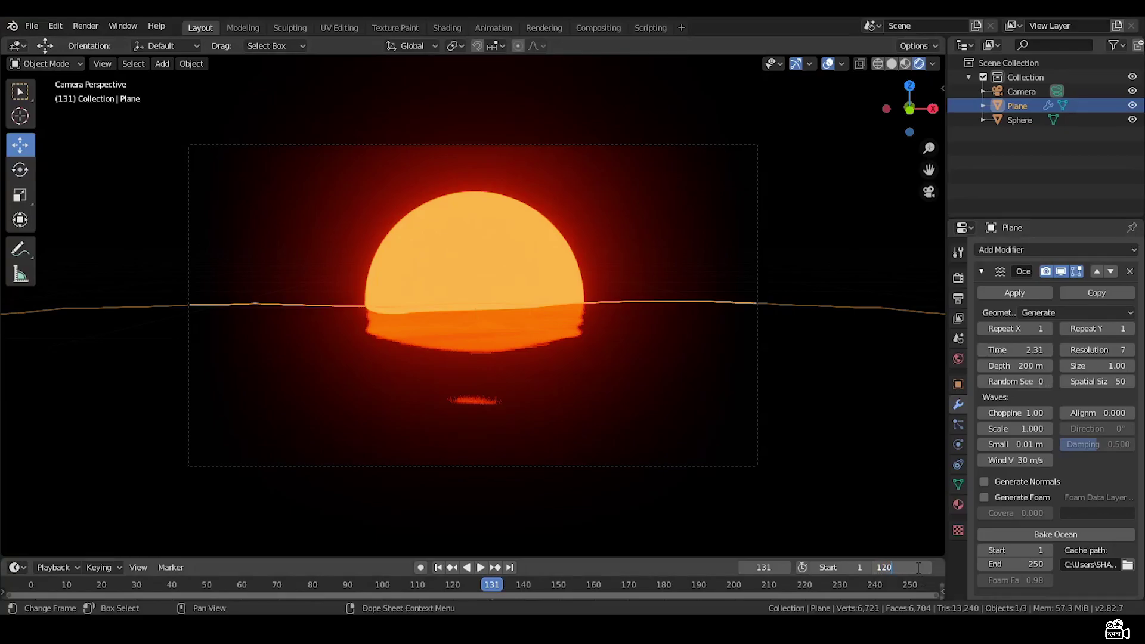
key(Return)
Keep the render frame rate at 24 fps in the Output properties.
click(958, 298)
click(1095, 424)
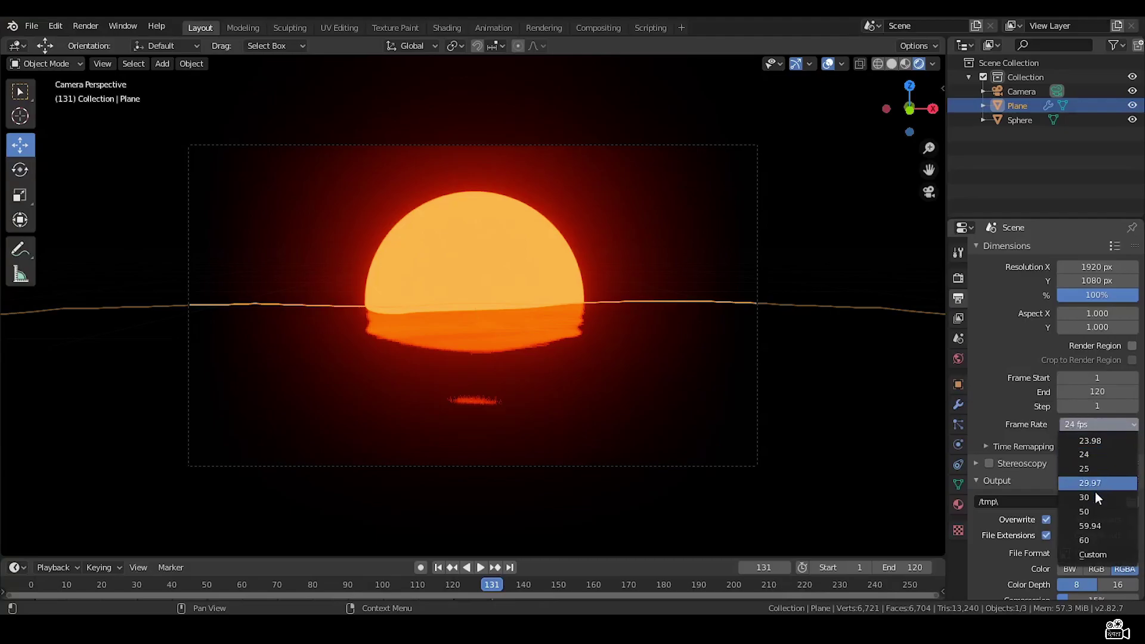
click(1089, 455)
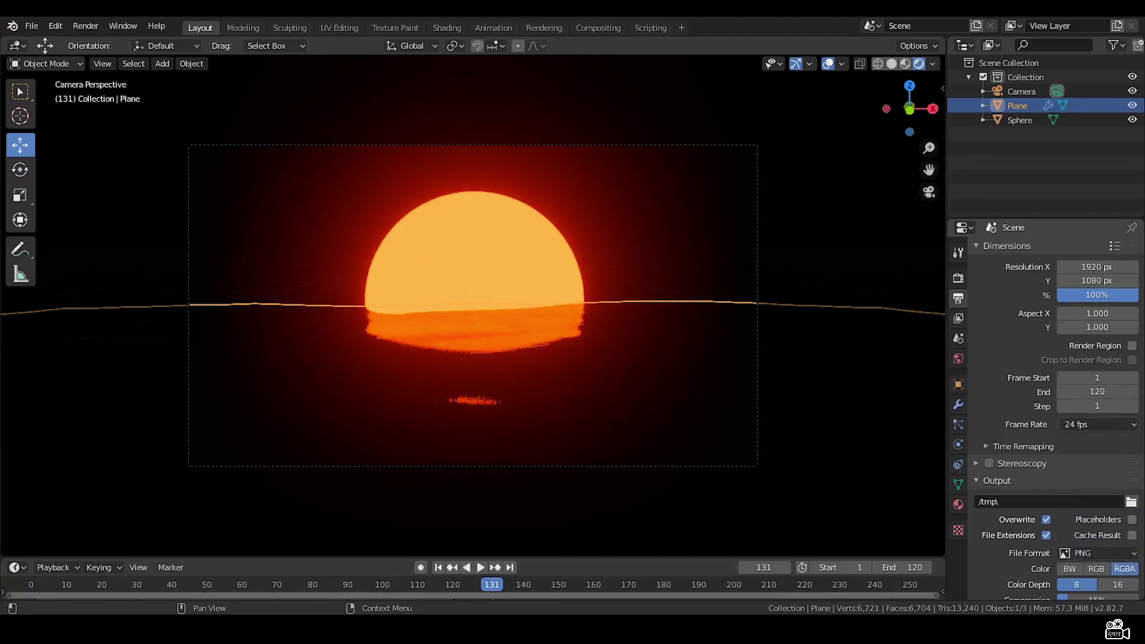
Return to the Plane's Ocean modifier settings and move the current frame back near frame 1.
click(958, 404)
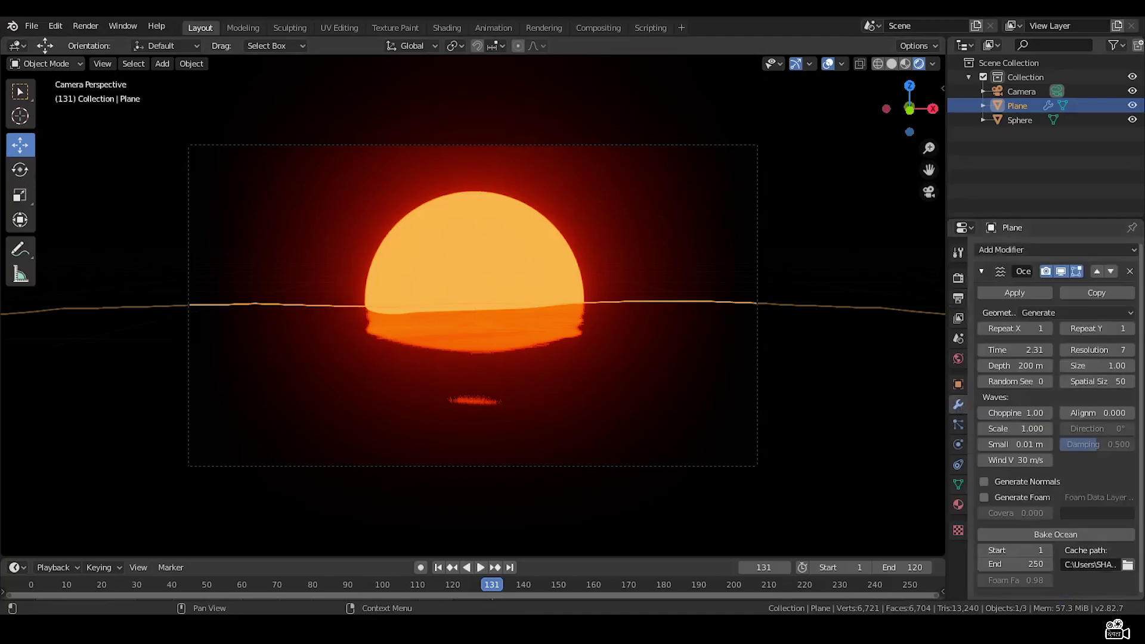
ctrl+scroll(118, 585, left, 3)
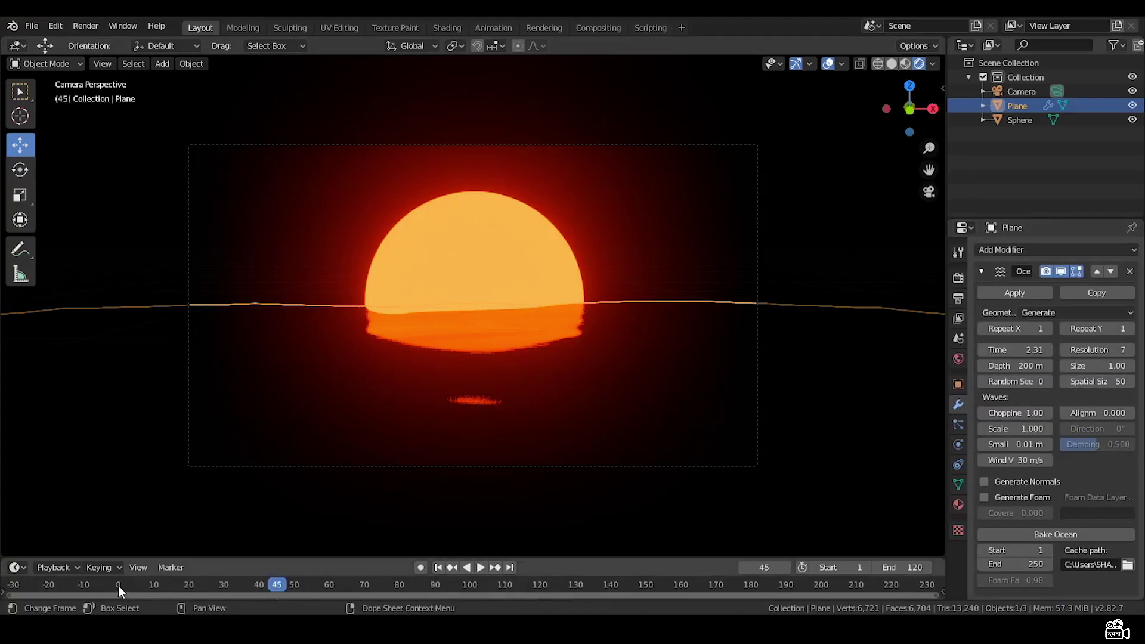
click(118, 585)
Maximise the timeline and keyframe the ocean Time at 1.00 on frame 1.
key(ctrl+space)
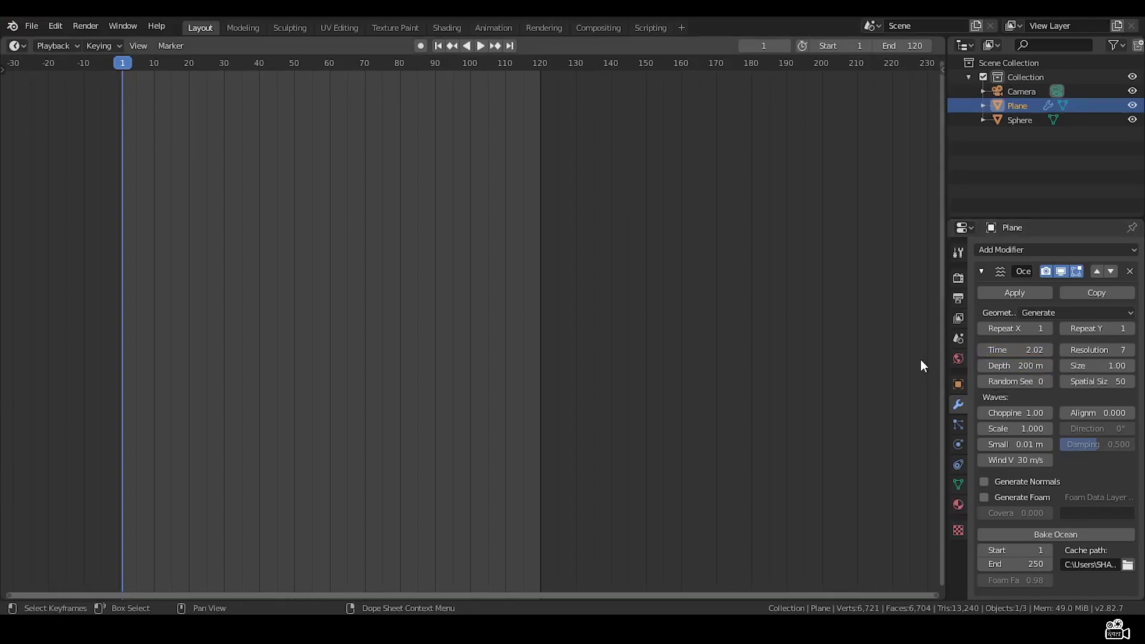
double_click(1013, 350)
text(2.02)
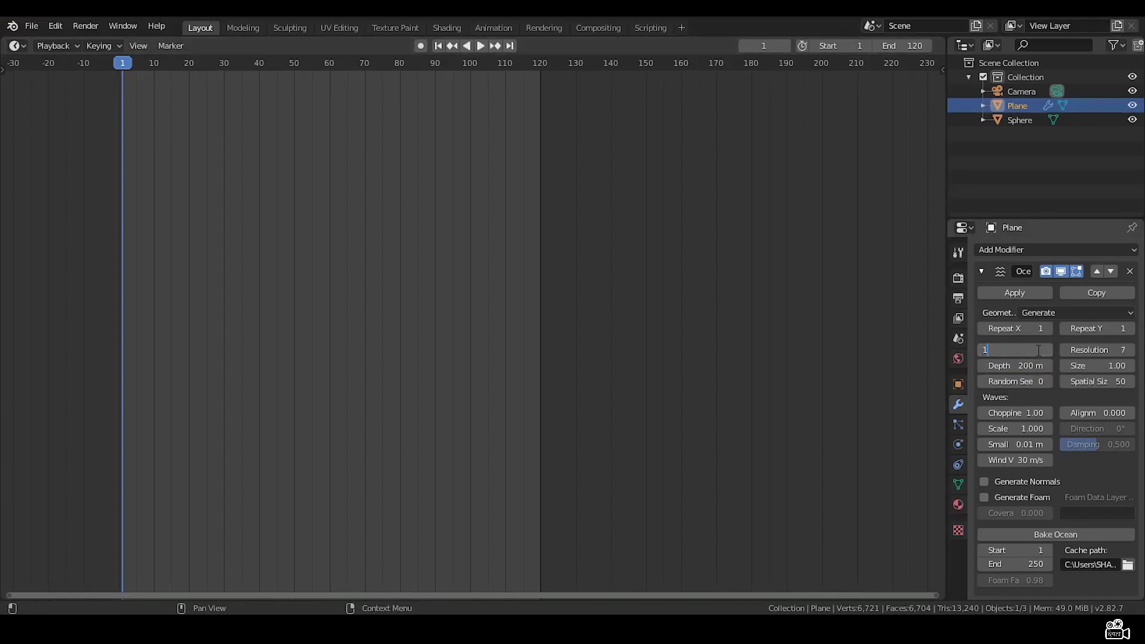
key(Return)
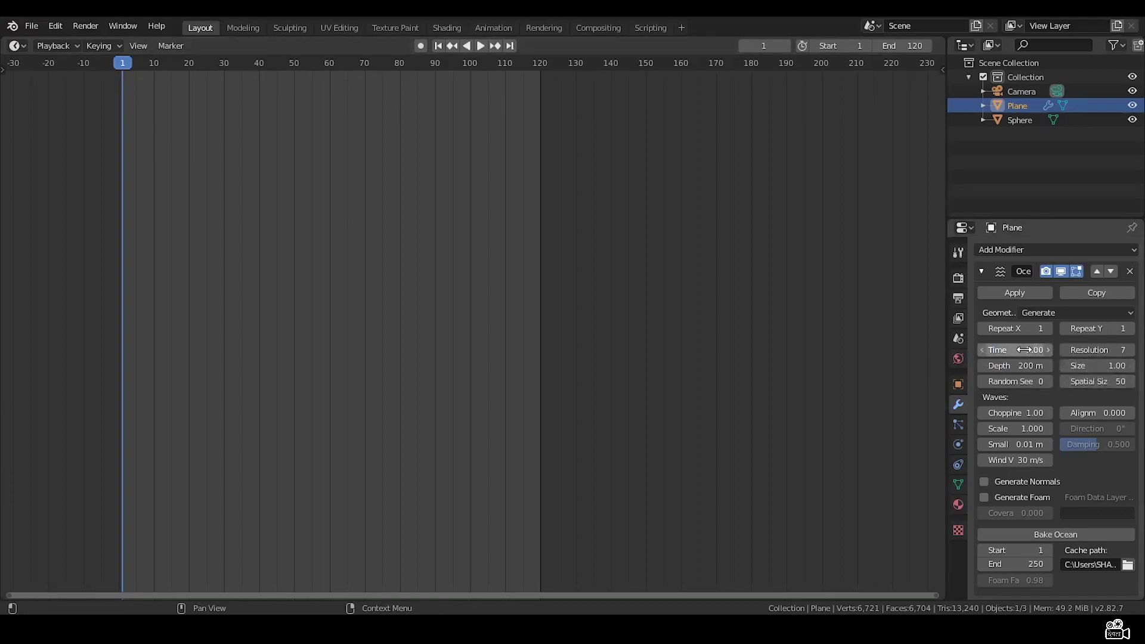
right_click(1023, 350)
click(1017, 350)
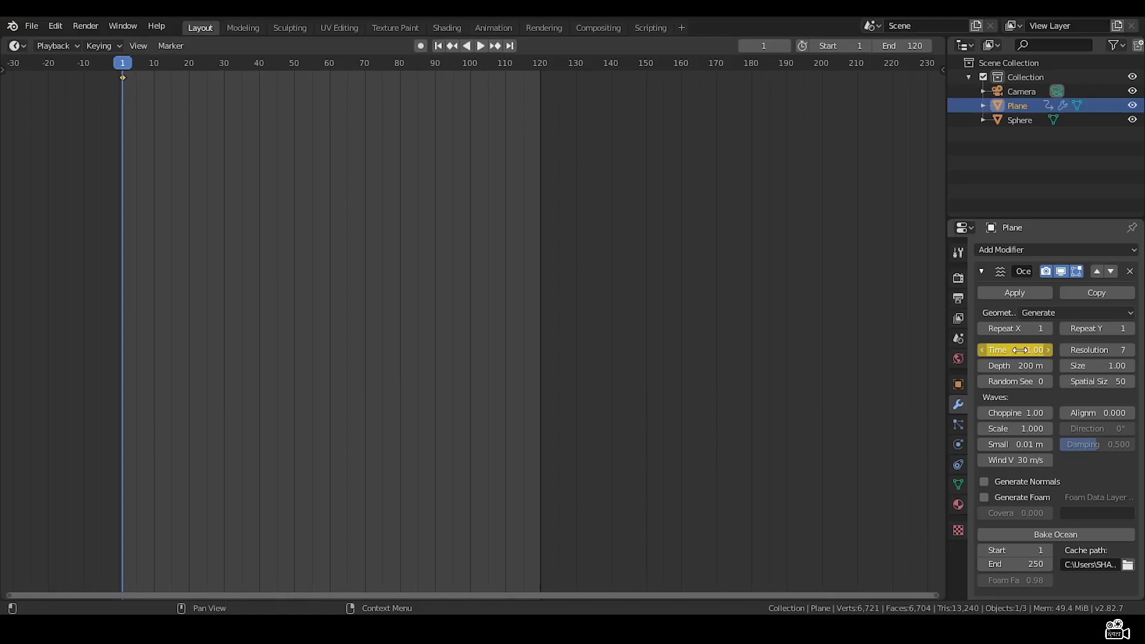
Keyframe the ocean Time at 5.00 on frame 120, then play the animation to preview the waves.
drag(507, 58, 540, 66)
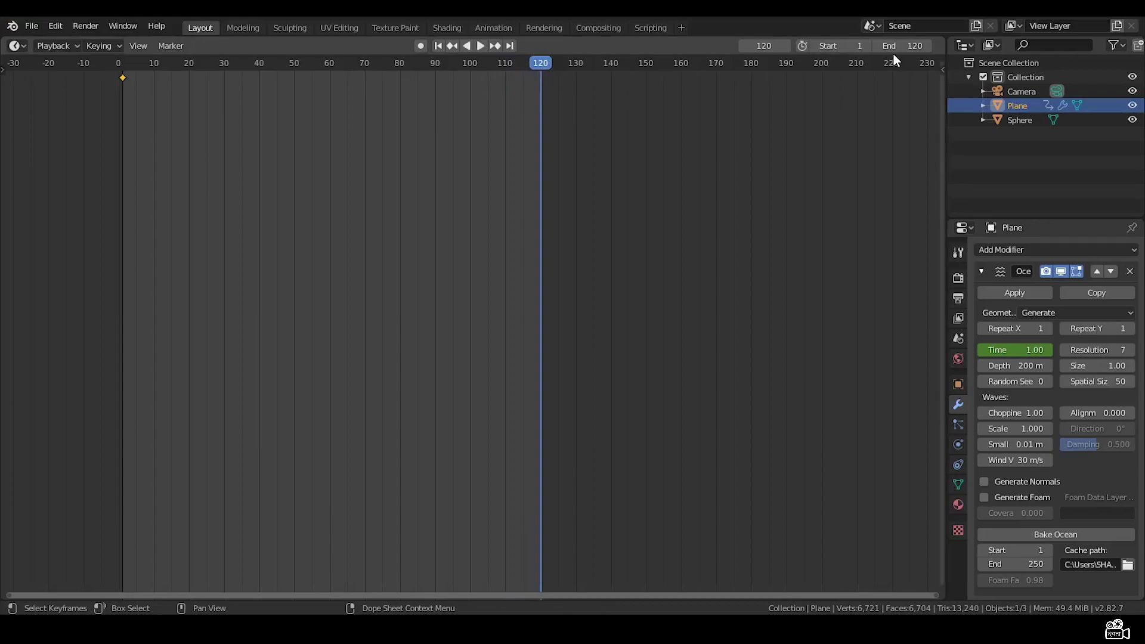
click(1030, 349)
key(Return)
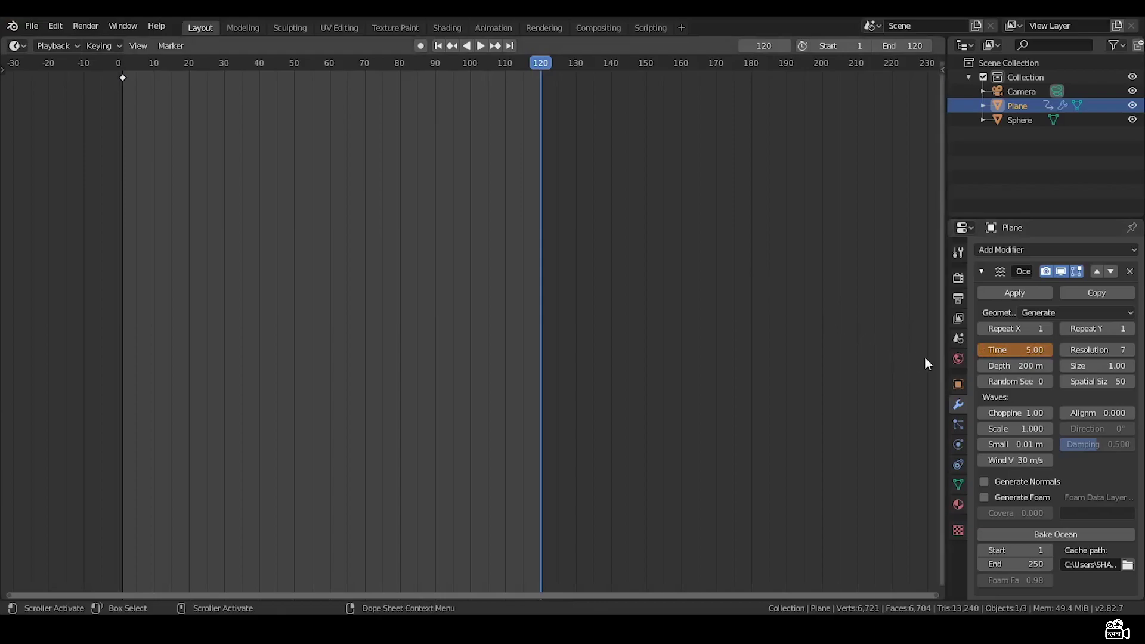
right_click(993, 349)
click(992, 350)
key(shift+F5)
key(space)
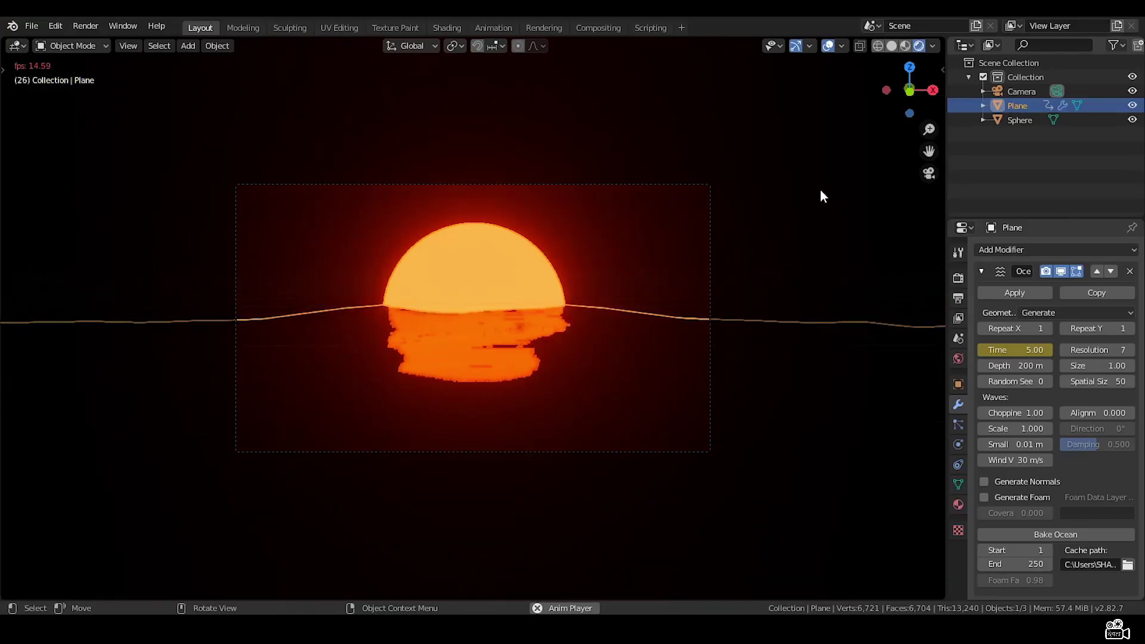
key(Escape)
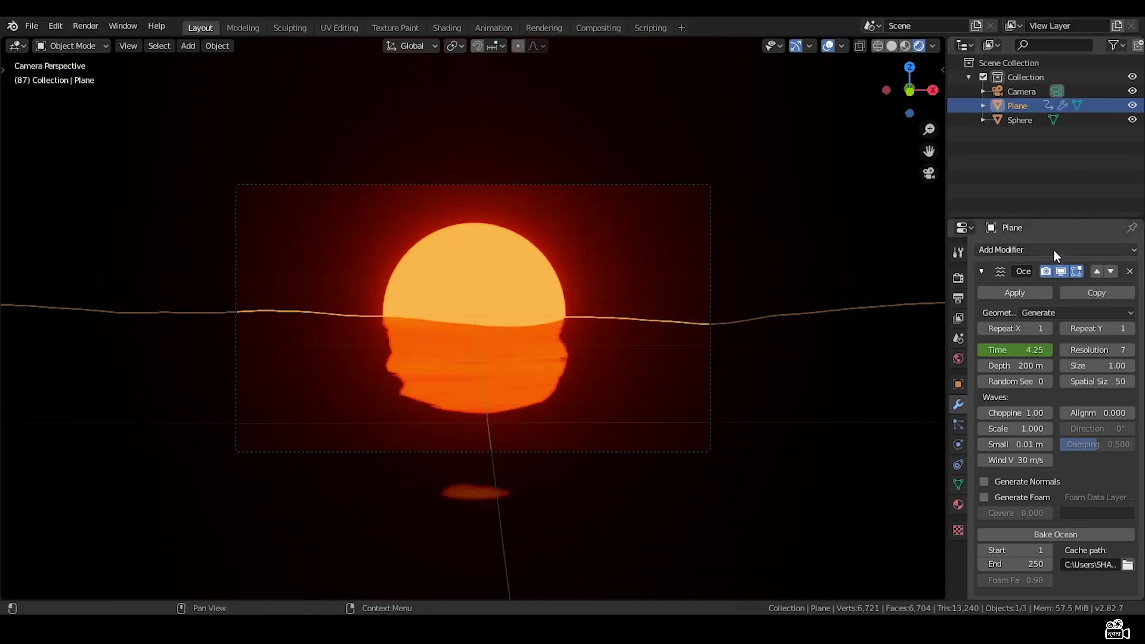
Add another Ocean modifier from Simulate and change its Geometry from Generate to Displace.
click(1102, 250)
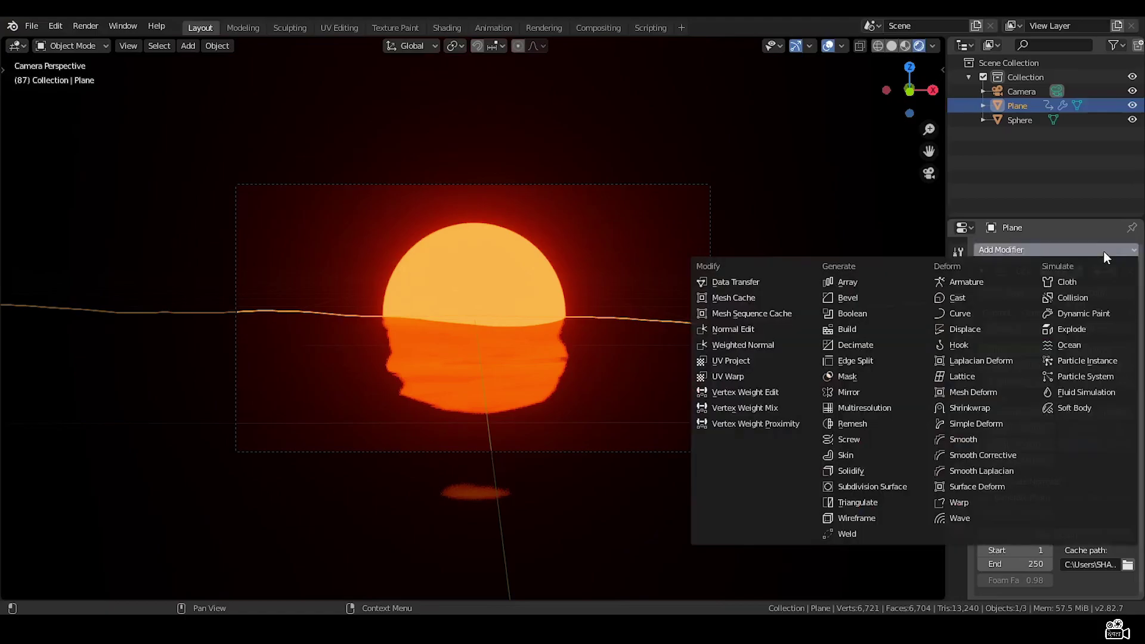
click(1075, 343)
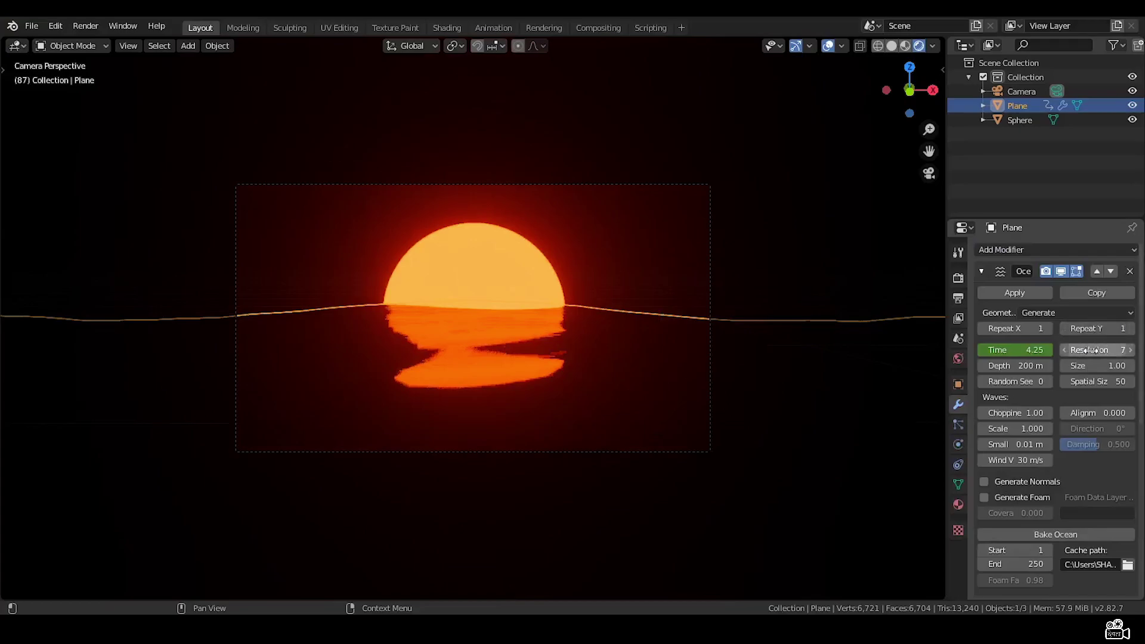
scroll(1077, 367, down, 3)
scroll(1082, 456, down, 5)
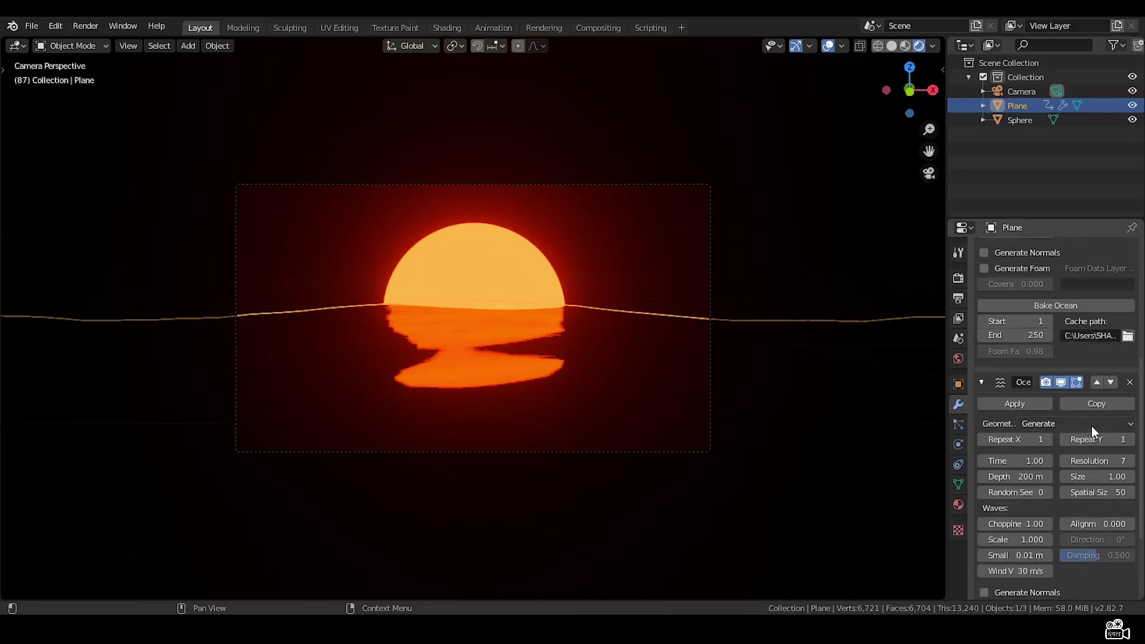
click(1091, 426)
click(1068, 452)
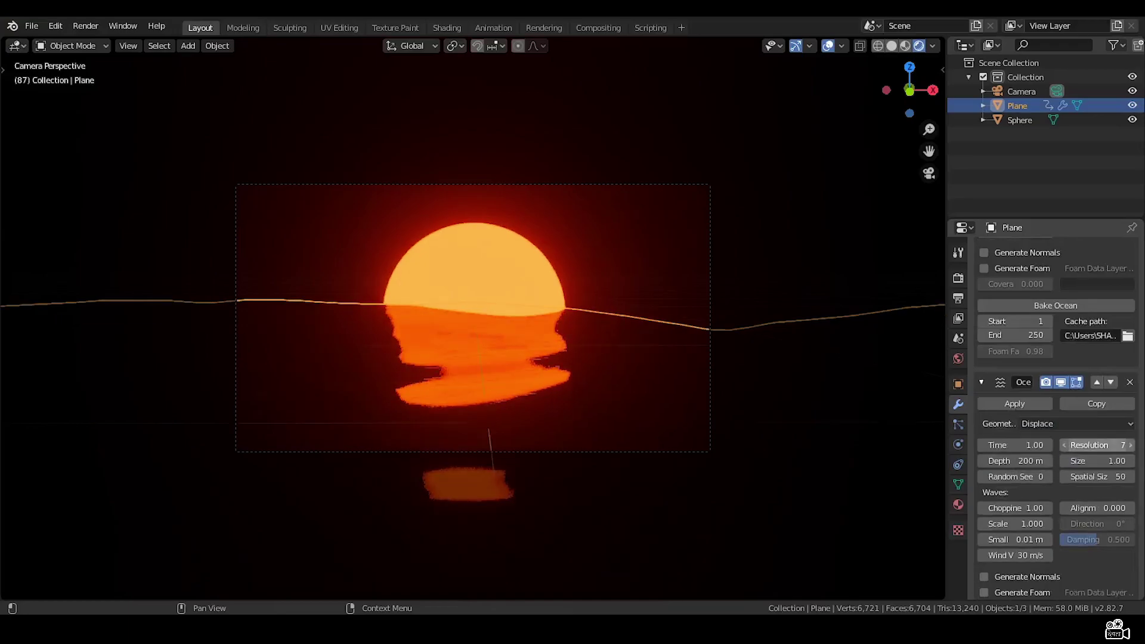
Keyframe the second ocean's Time at 5.00 on frame 1.
key(shift+F12)
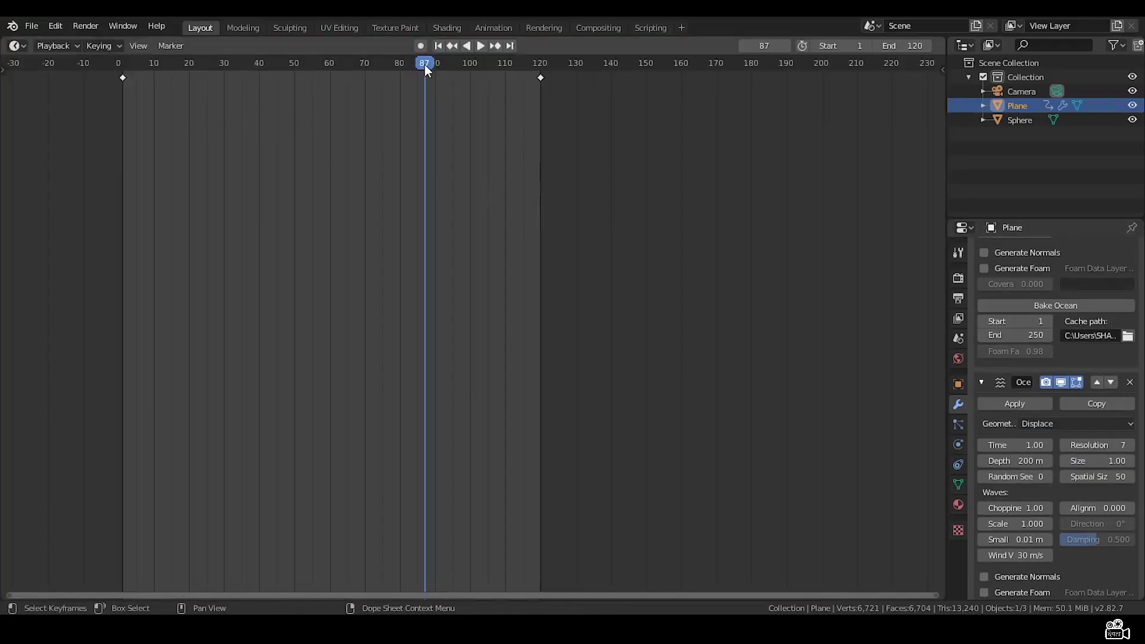
drag(425, 65, 124, 99)
key(space)
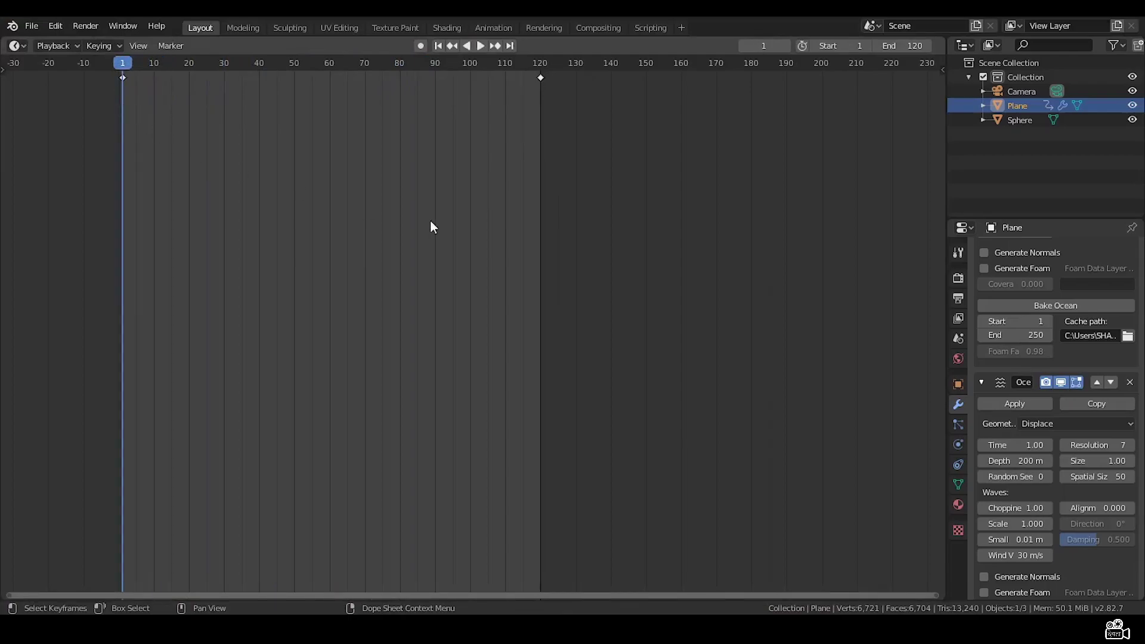
click(1015, 446)
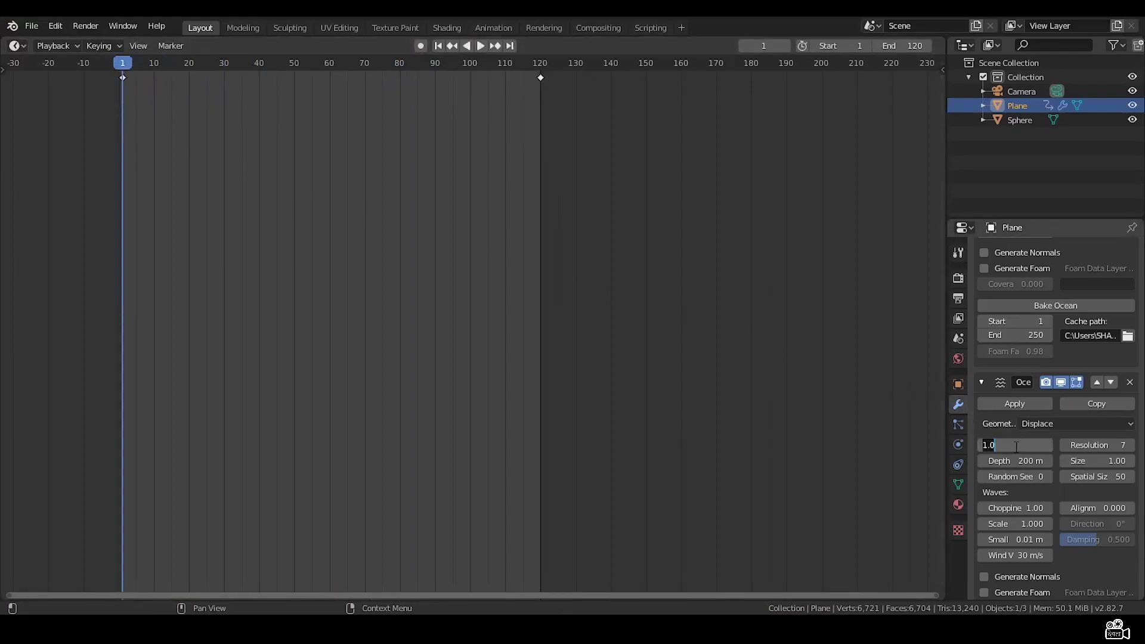
text(5)
key(Return)
right_click(1013, 446)
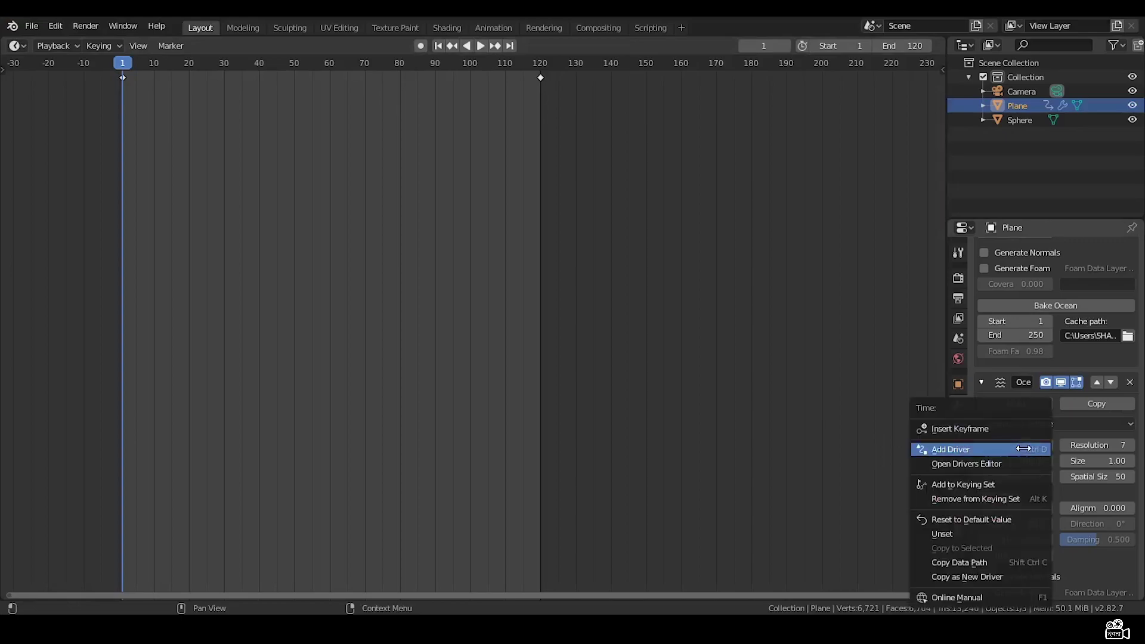
click(1013, 428)
Confirm the end frame as 120, set the second ocean's Time to 10.00 there, and return to frame 1.
click(903, 45)
text(12)
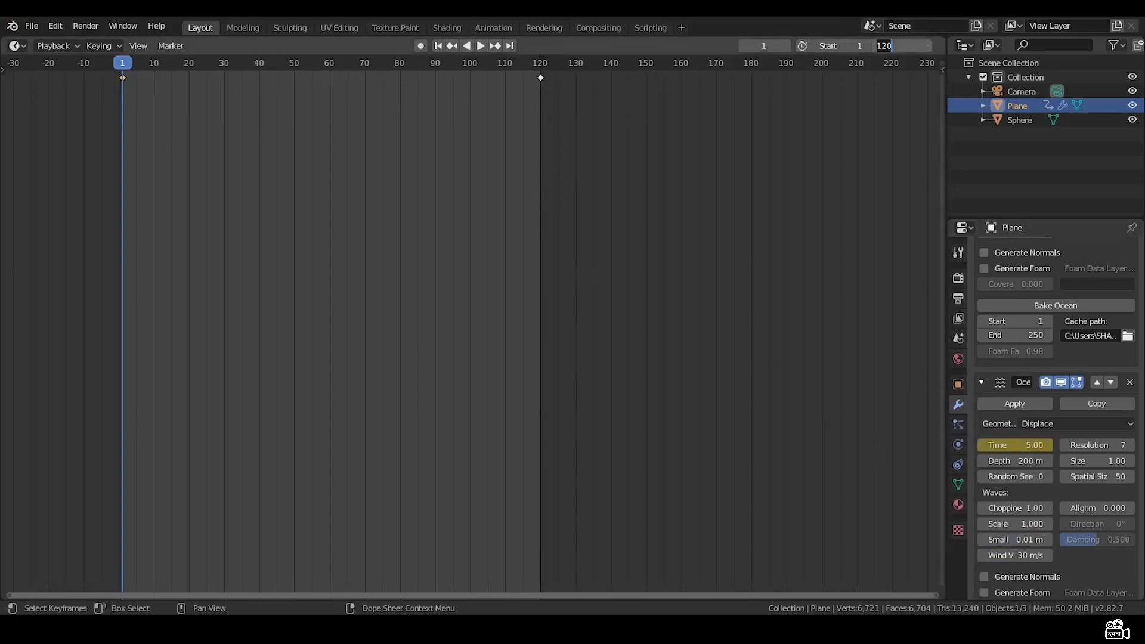
key(Return)
drag(535, 61, 539, 63)
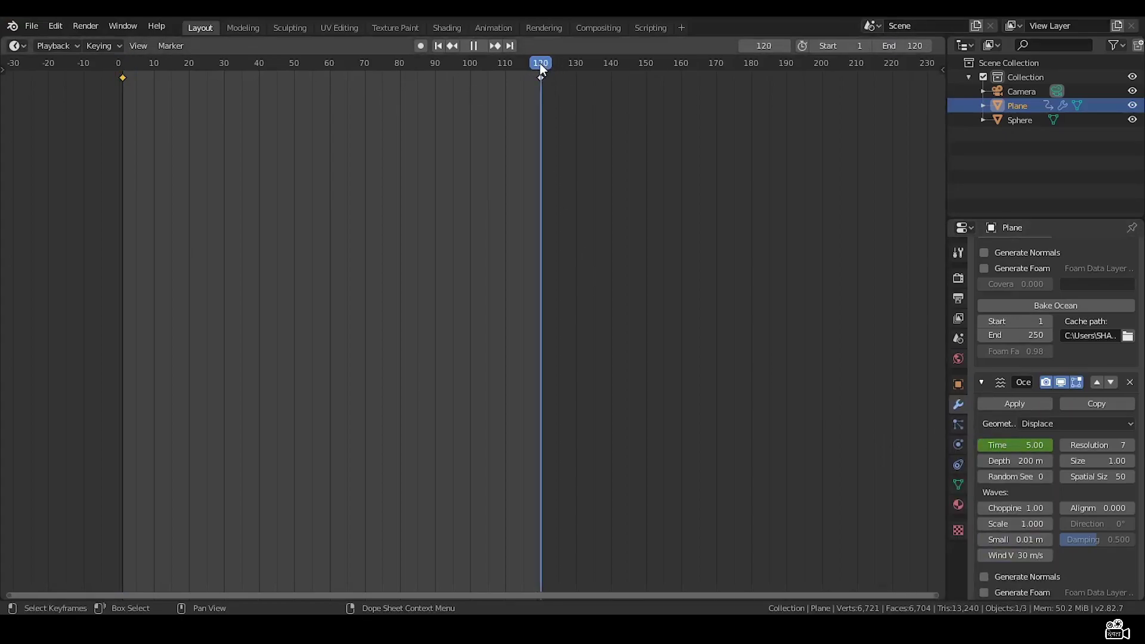
click(1031, 445)
text(10)
key(Return)
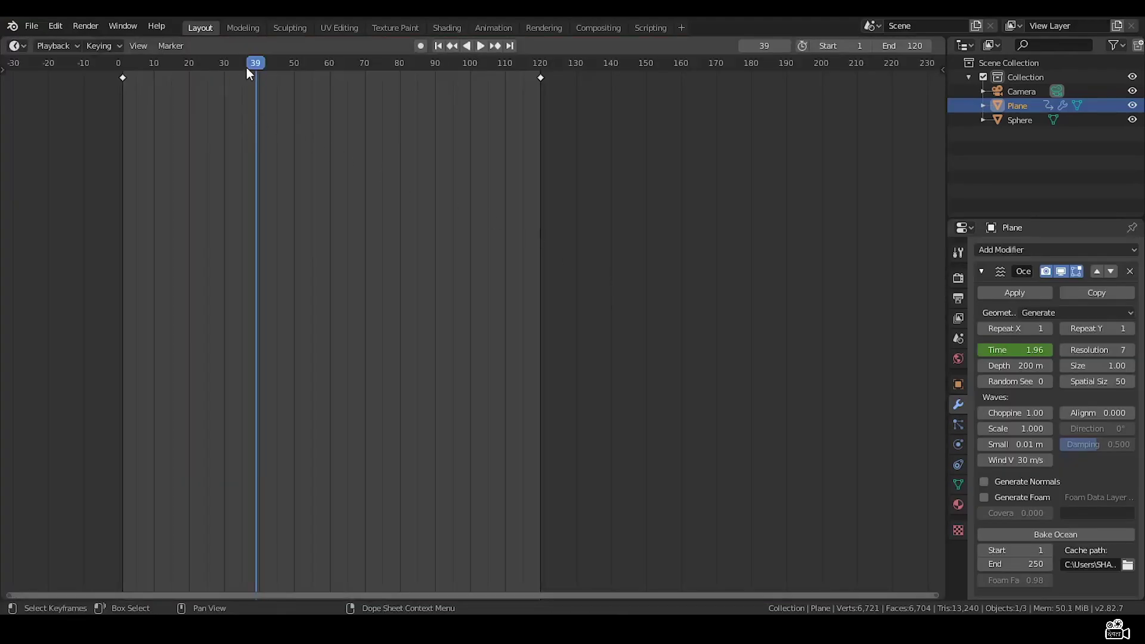
drag(249, 71, 122, 62)
key(space)
Keyframe the first ocean's wave Scale at 0 on frame 1 and 1 on frame 120.
click(1030, 429)
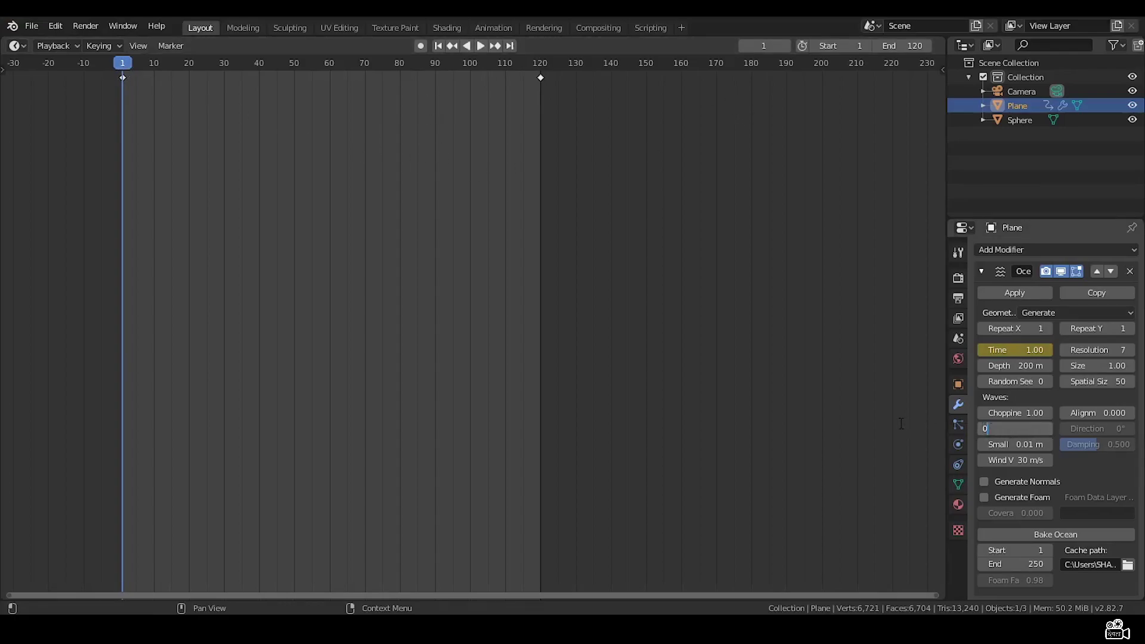
key(Return)
right_click(1019, 429)
click(1013, 429)
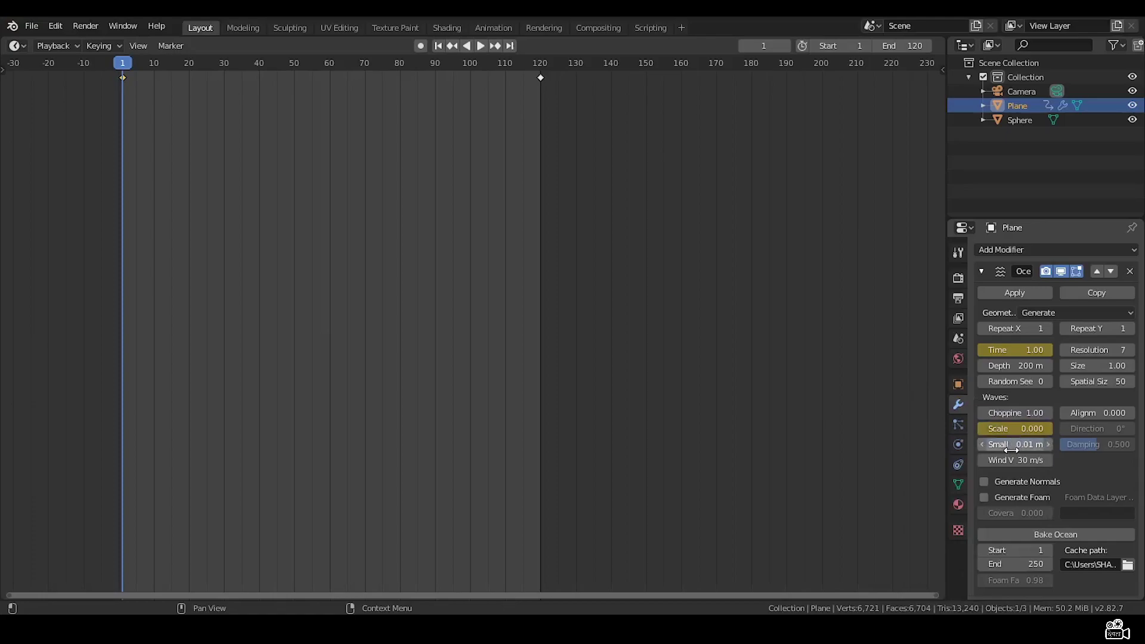
click(510, 45)
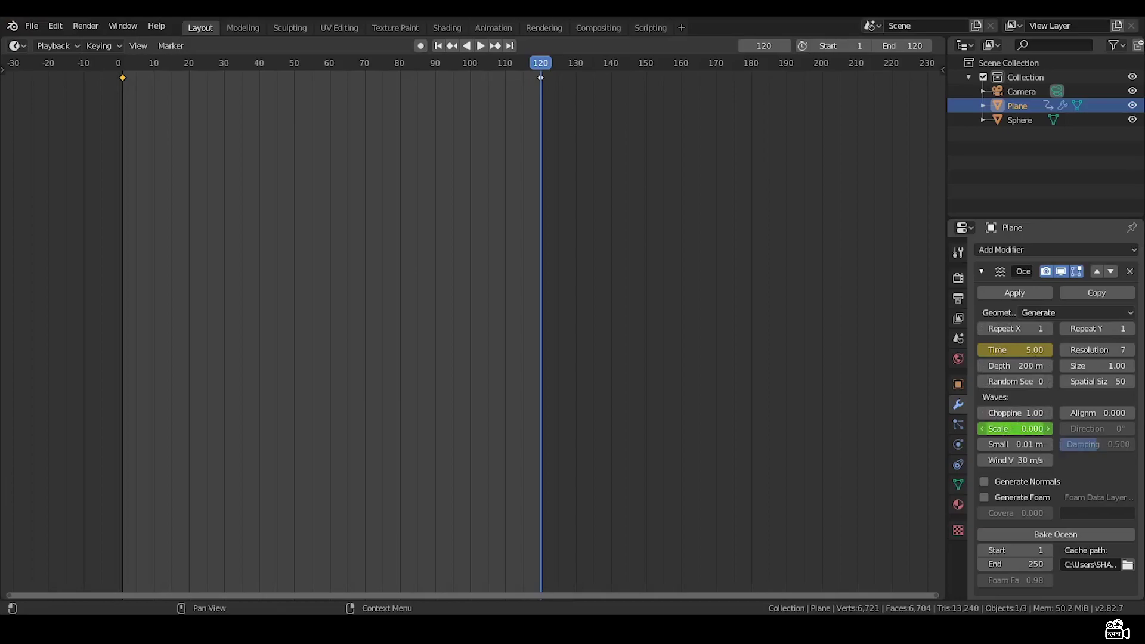
click(1017, 428)
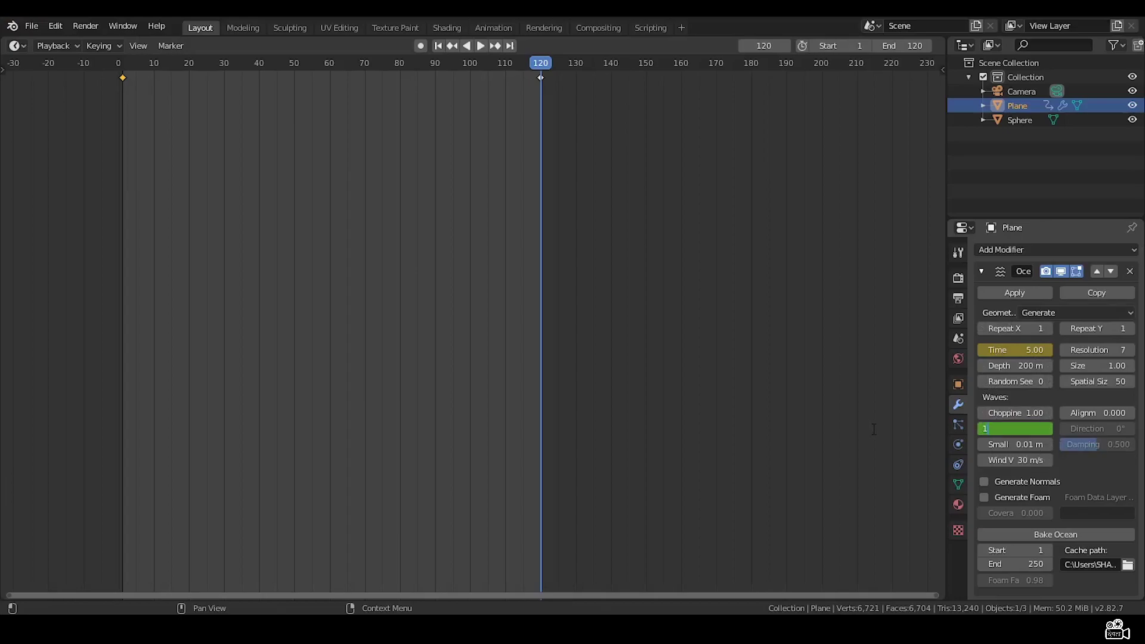
key(Return)
right_click(989, 429)
click(876, 432)
Keyframe the second ocean's wave Scale at 1.0 on frame 1, then jump to frame 120 to edit it.
scroll(1070, 458, down, 6)
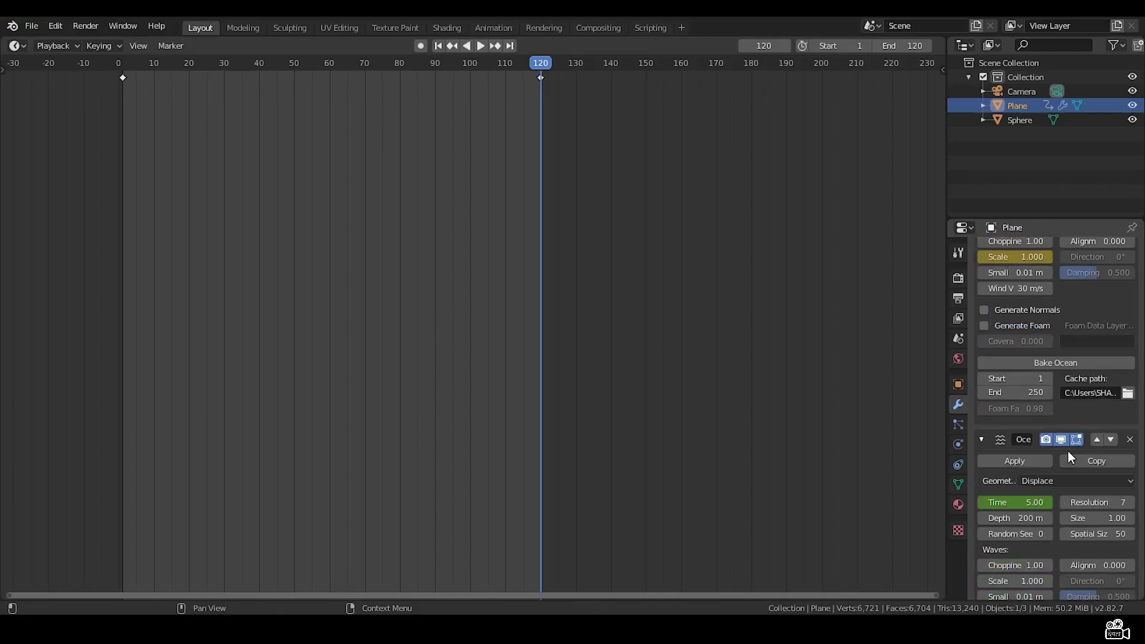
scroll(1070, 458, down, 5)
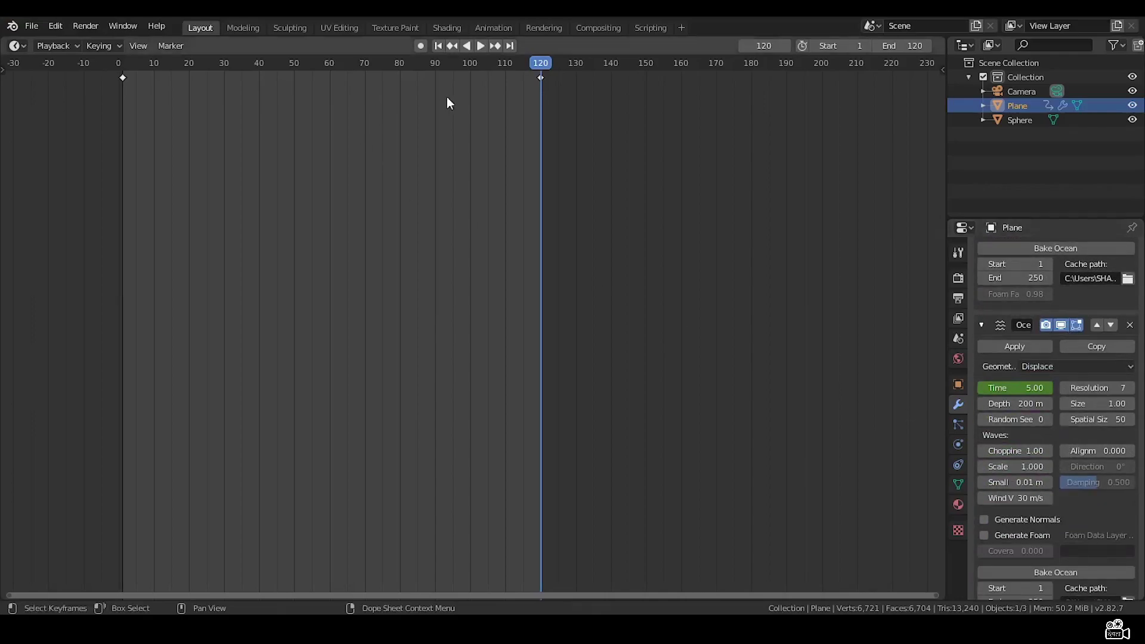
click(438, 46)
click(1027, 467)
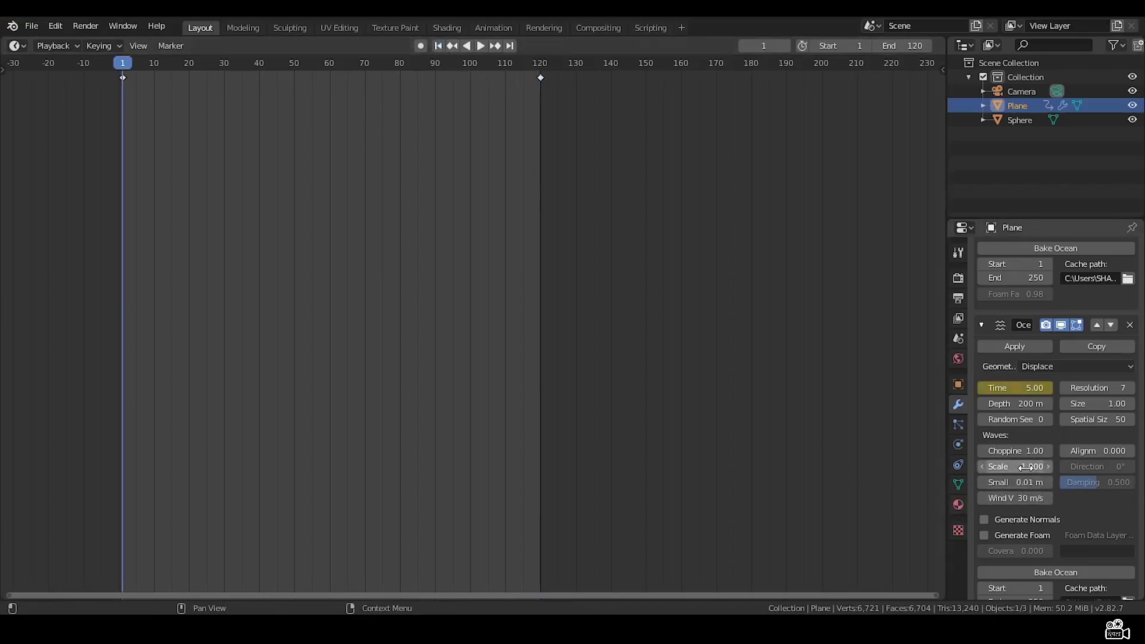
text(1.0)
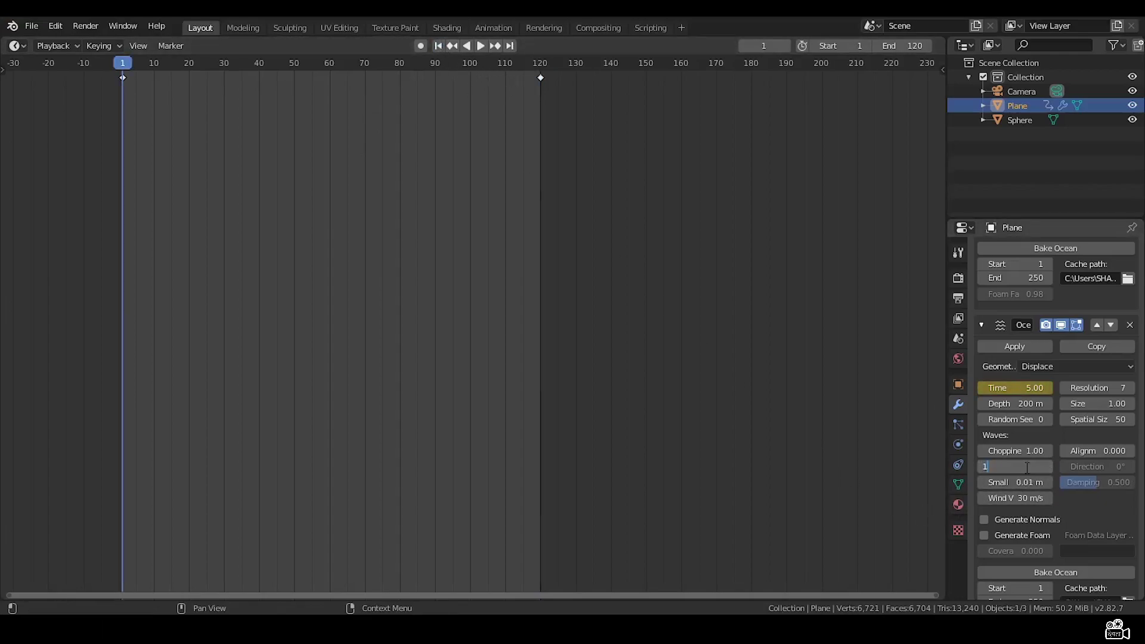
key(Return)
right_click(1008, 466)
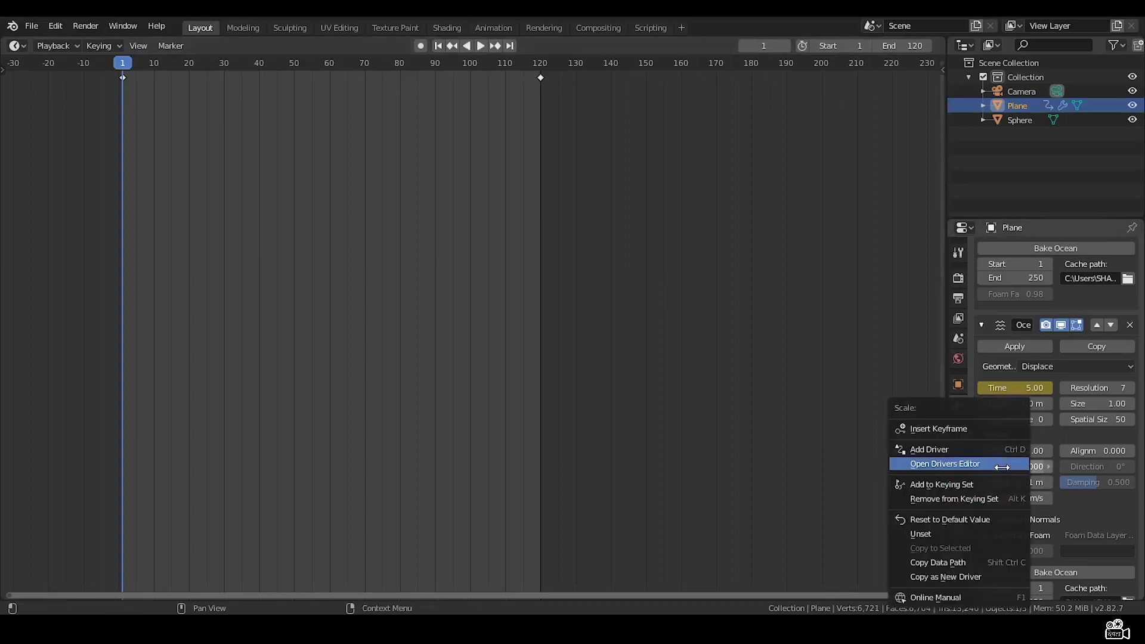
click(934, 429)
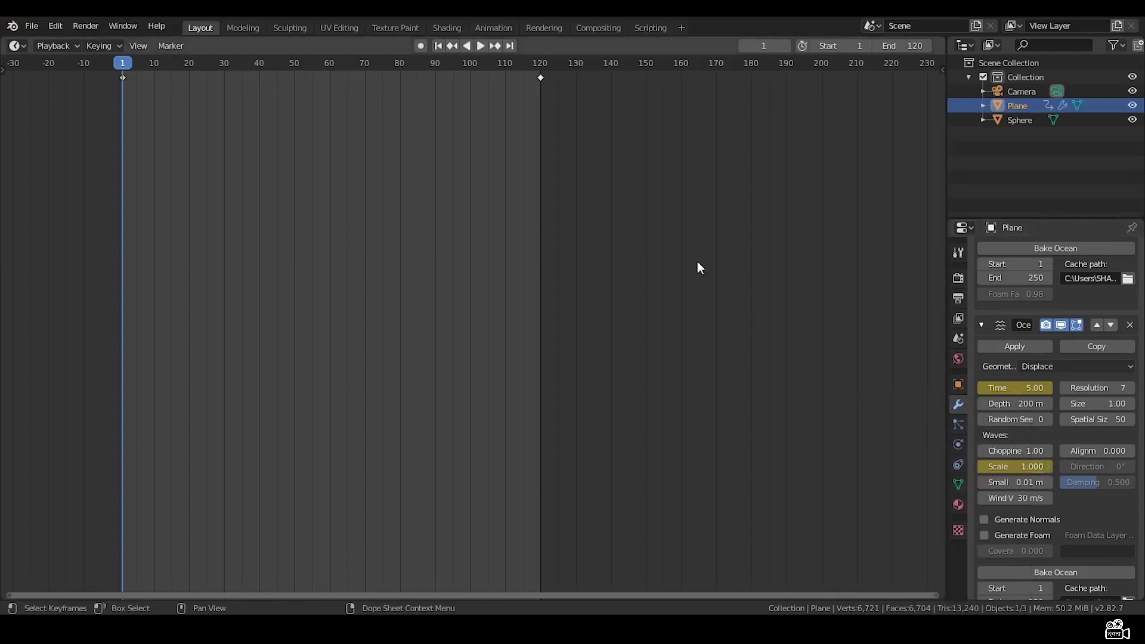
click(508, 46)
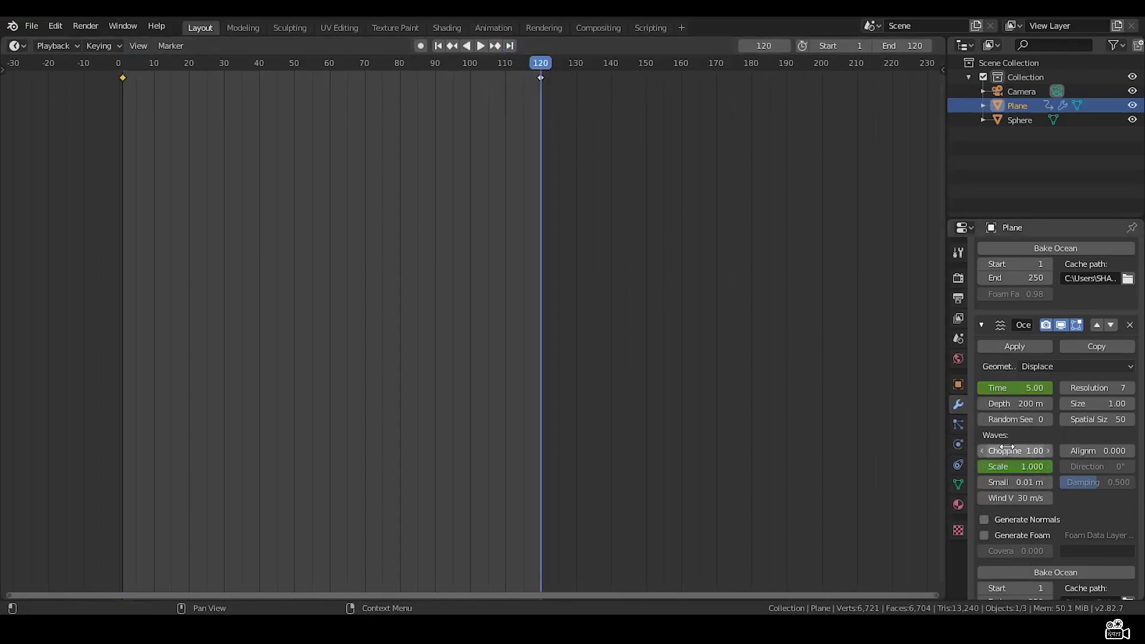
click(1017, 467)
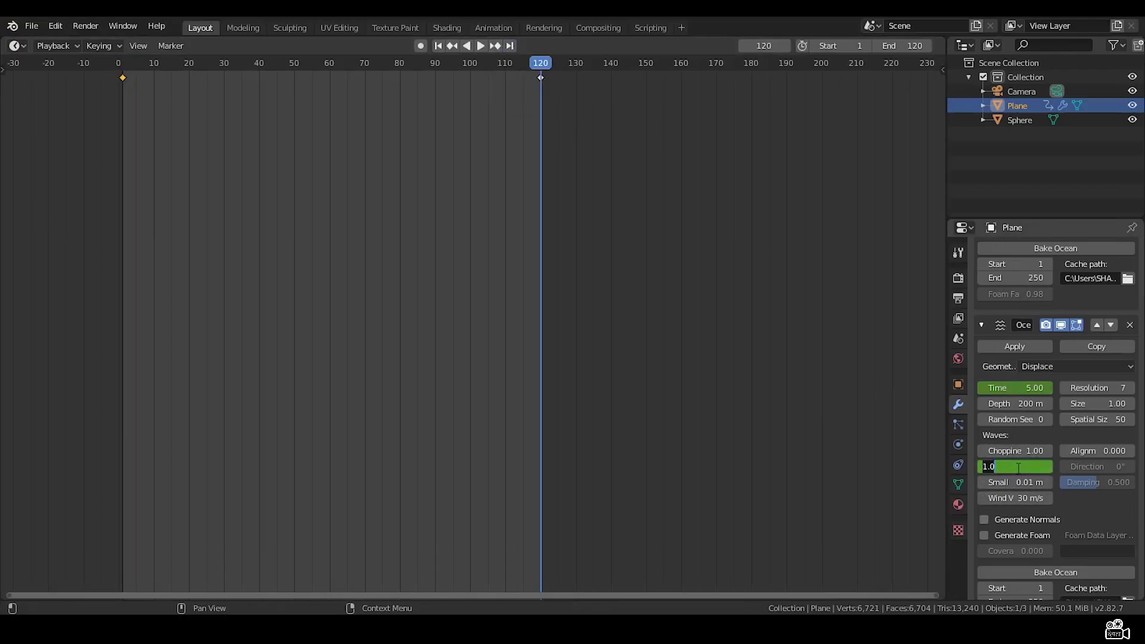
Set the second ocean's wave Scale to 0 at frame 120 for keyframing.
text(0)
key(Return)
right_click(1014, 467)
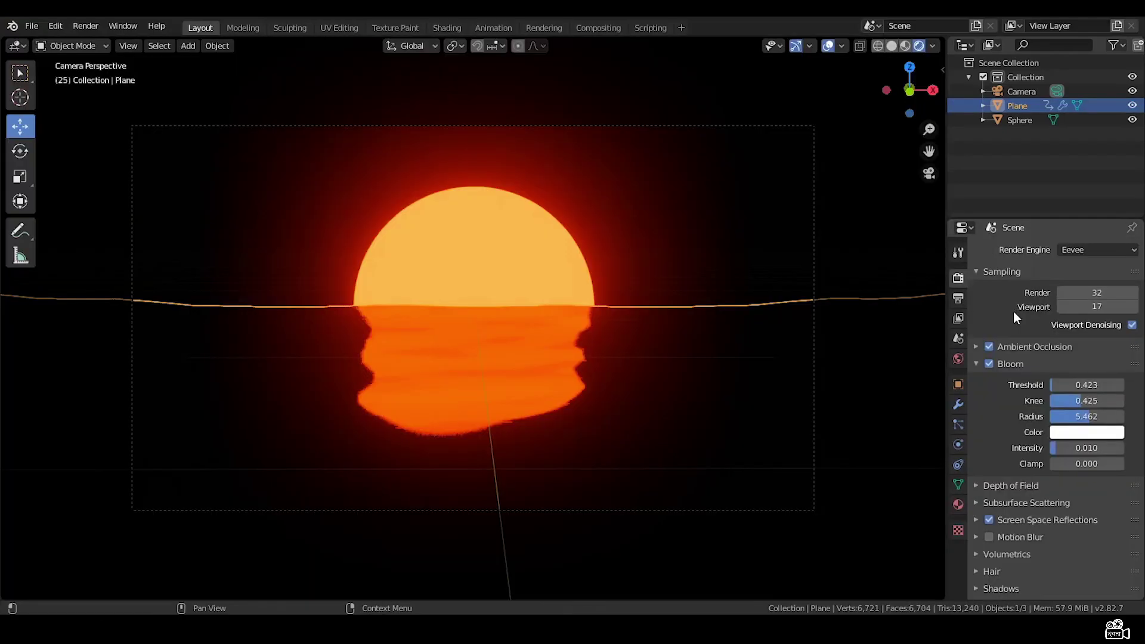
Set the render output to FFmpeg video with High quality in an MPEG-4 container.
click(959, 297)
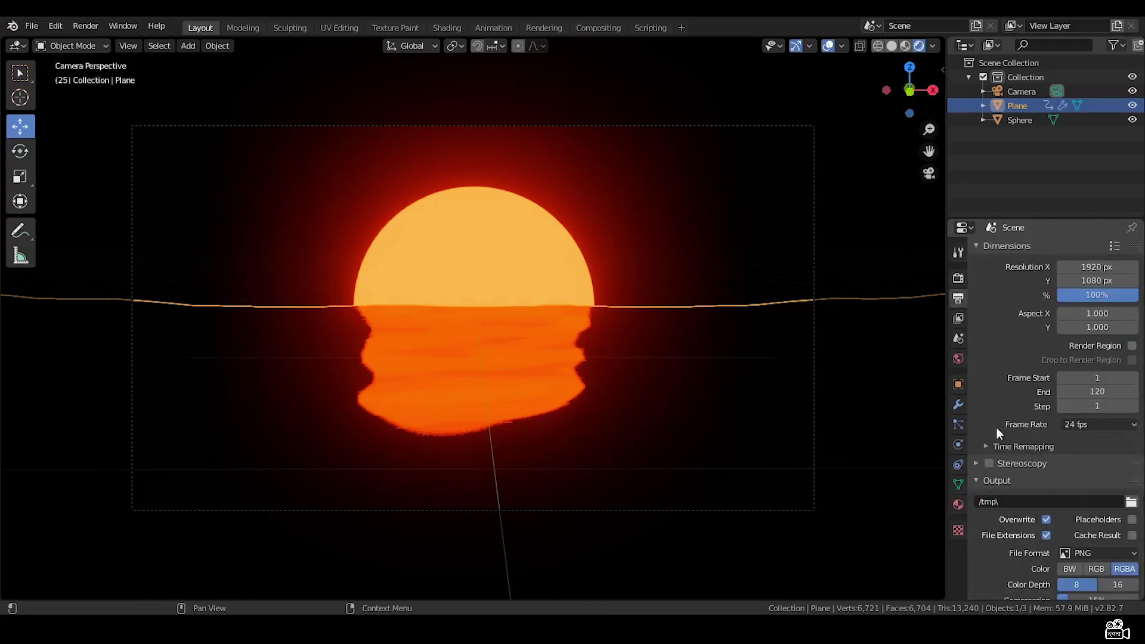
click(1096, 552)
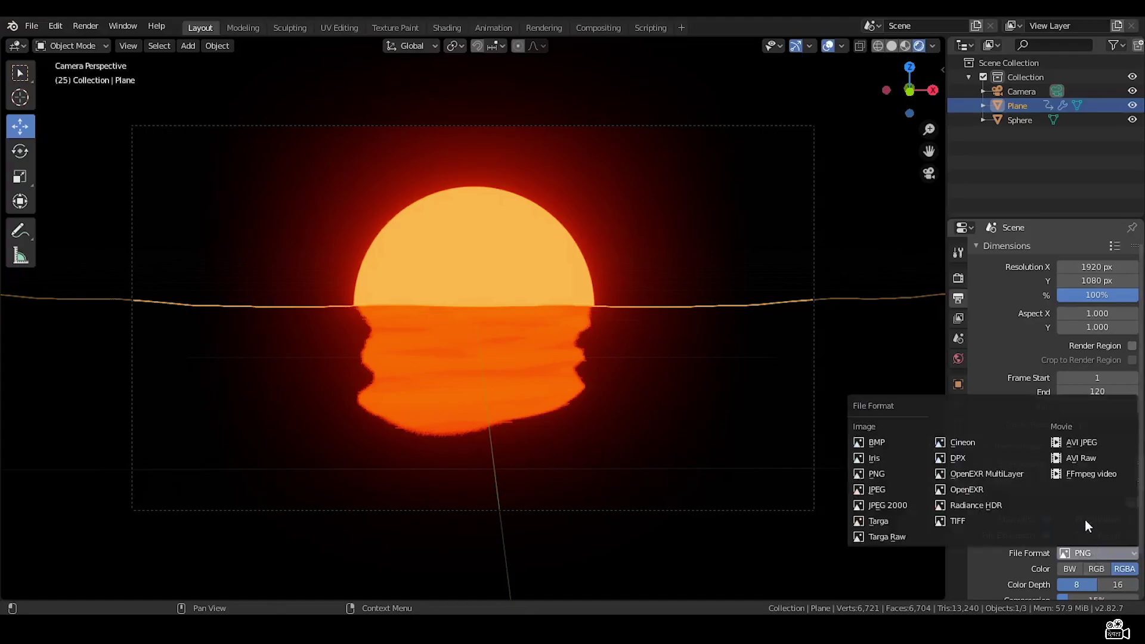
click(1076, 474)
scroll(986, 553, down, 2)
scroll(989, 528, down, 3)
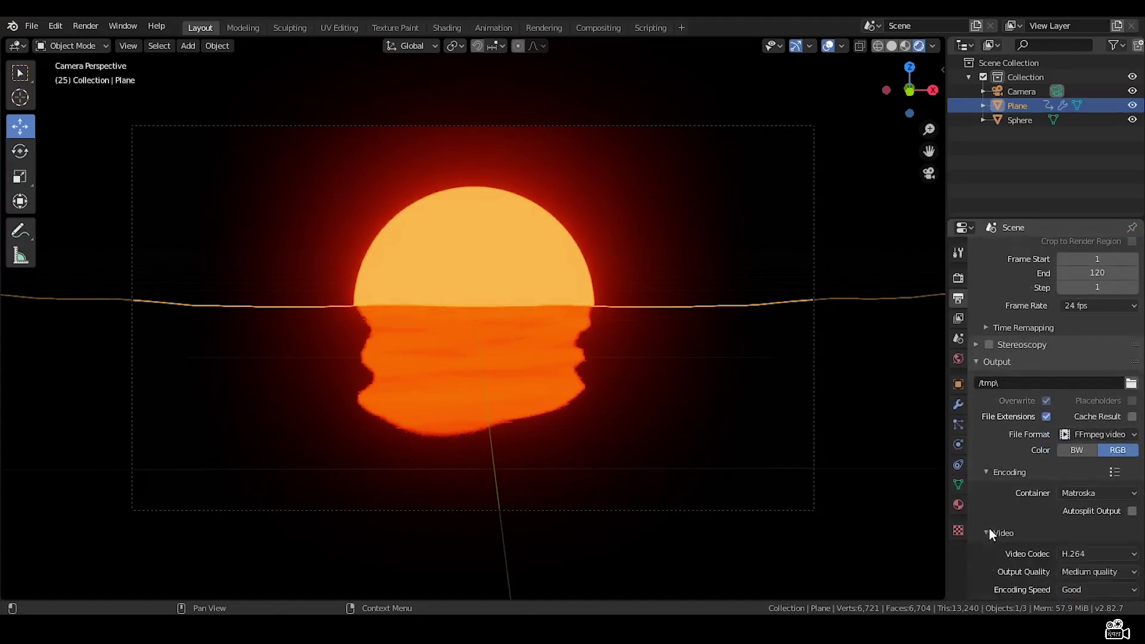
scroll(988, 527, down, 2)
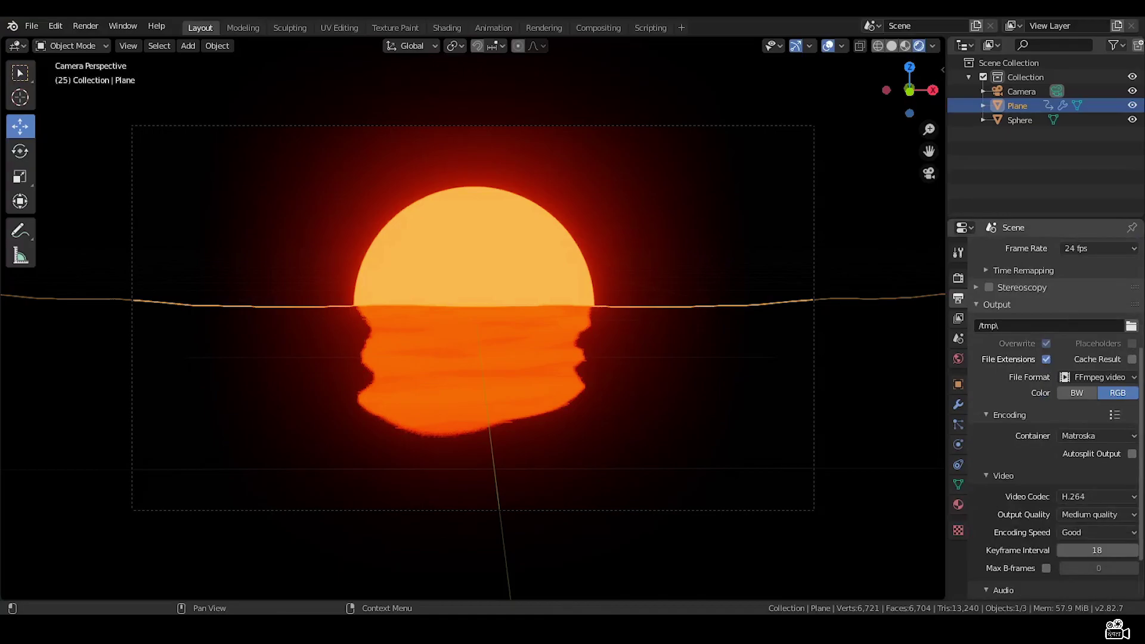
click(1075, 517)
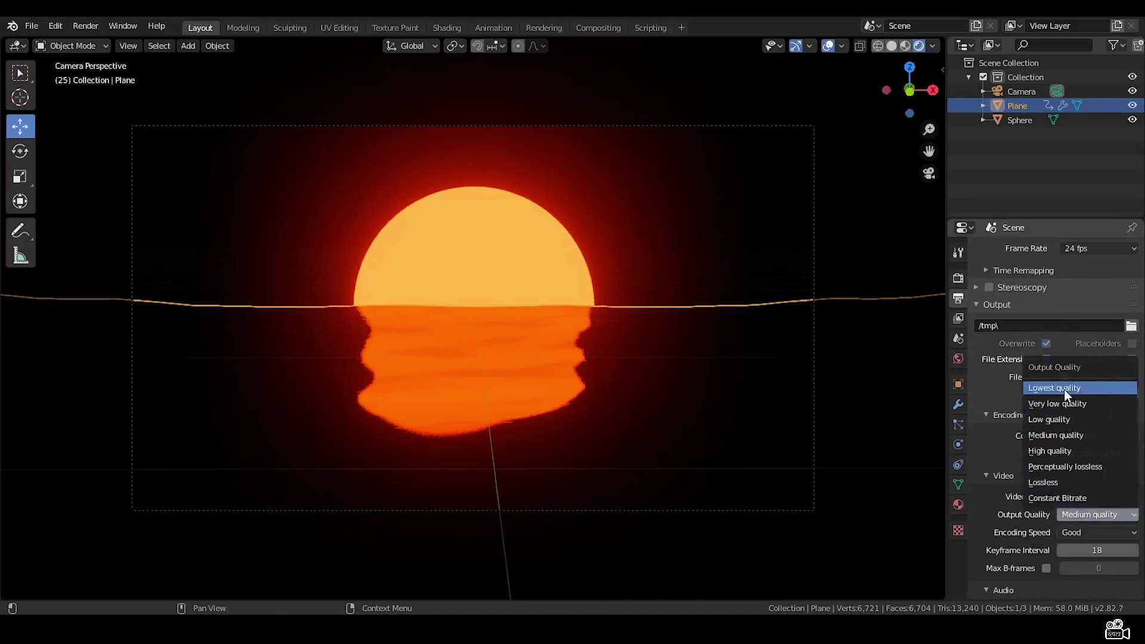
click(1058, 450)
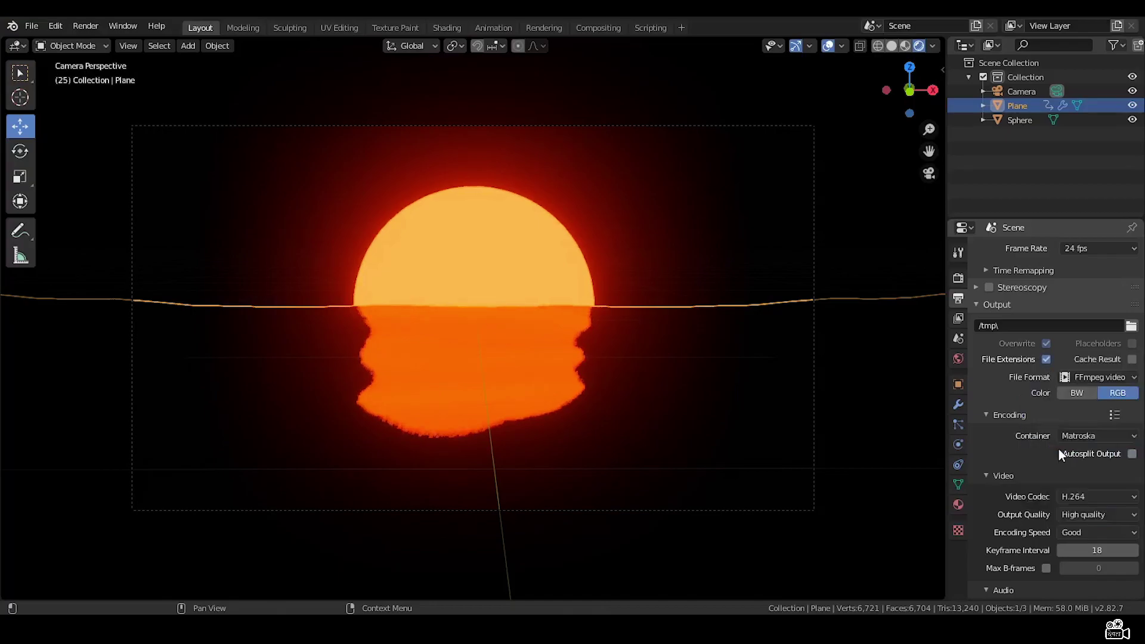
click(1008, 440)
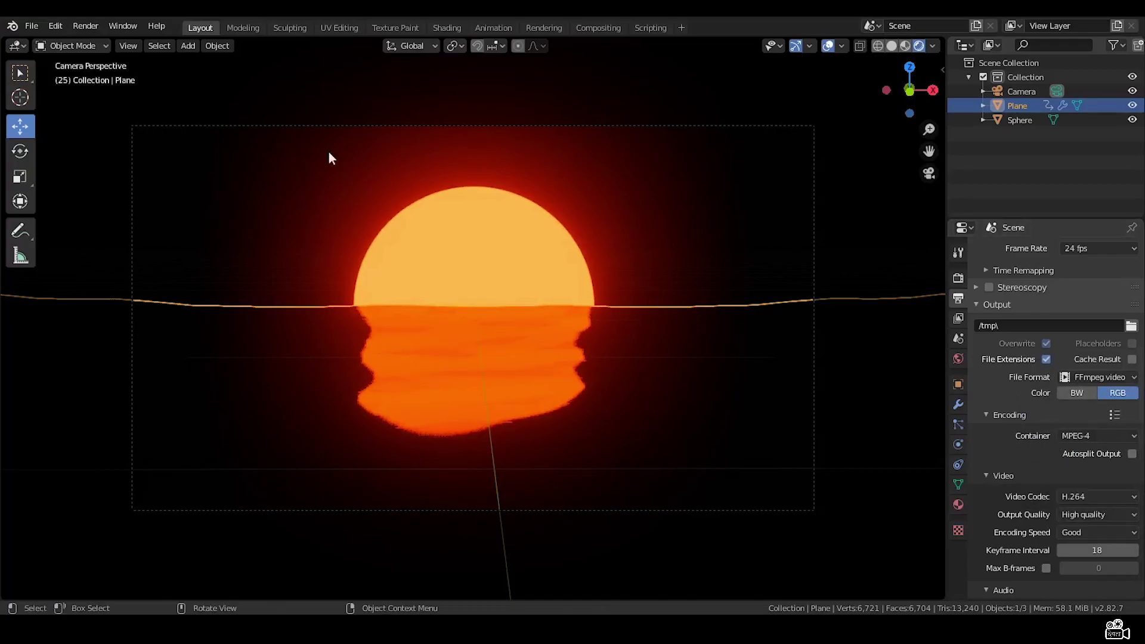
Render the full 120-frame sunset animation to video from the Render menu.
click(78, 26)
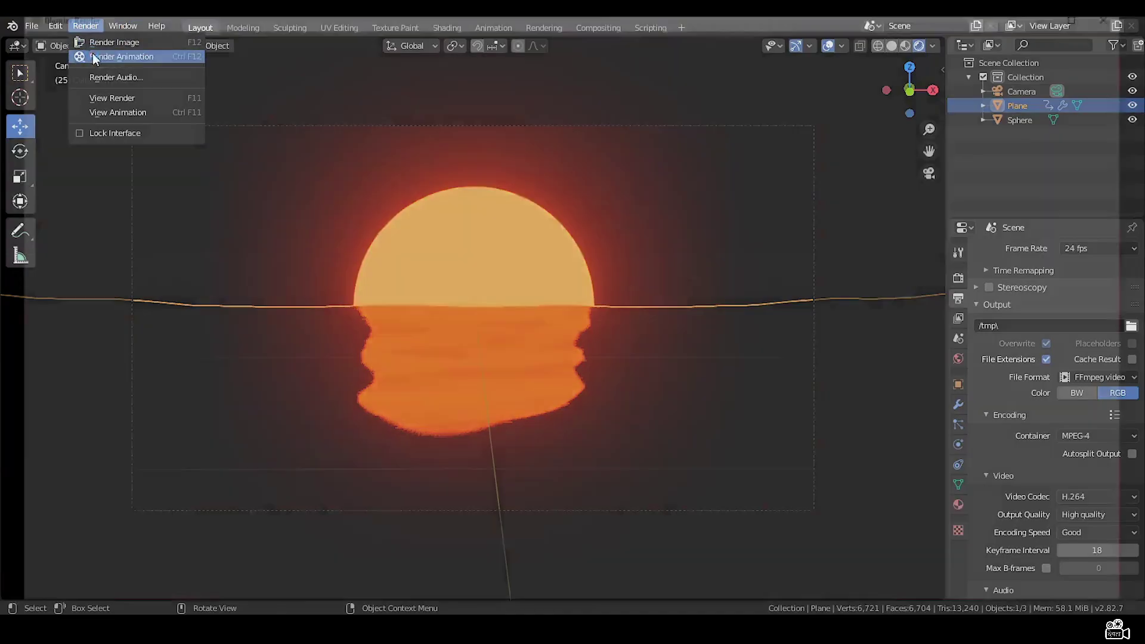
click(92, 57)
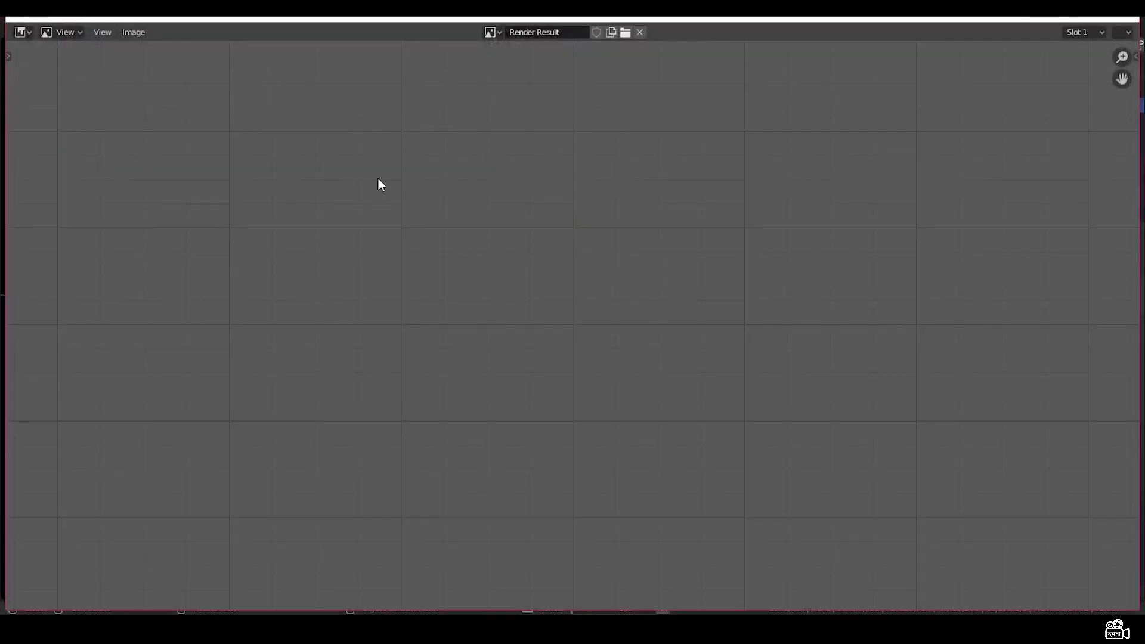